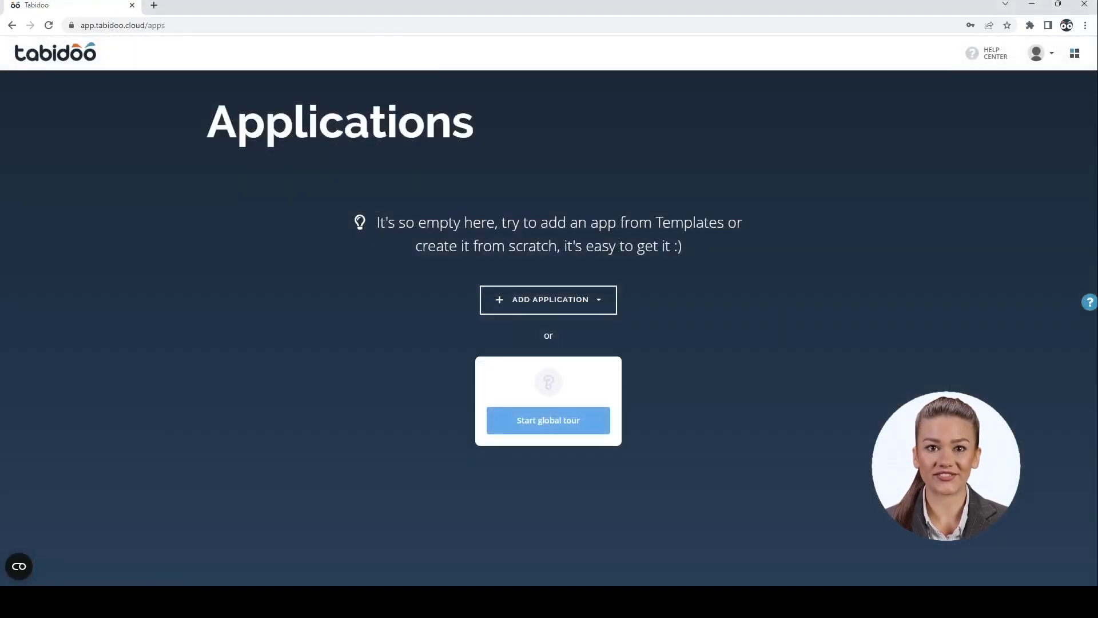
Create a new application from scratch named 'Simple CRM' and save it
click(599, 303)
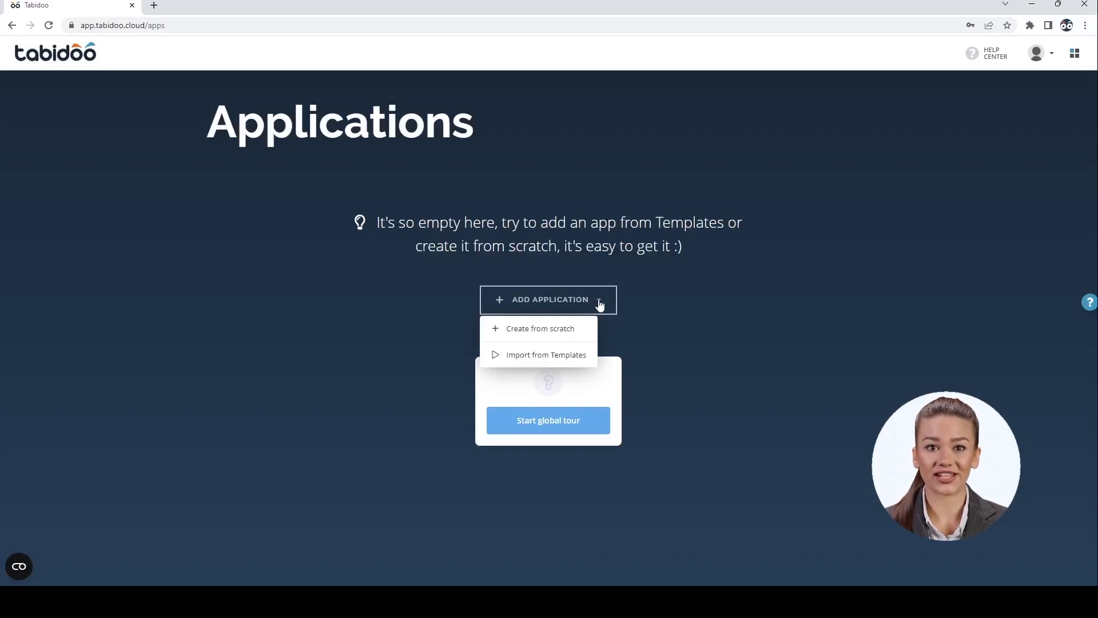
click(566, 331)
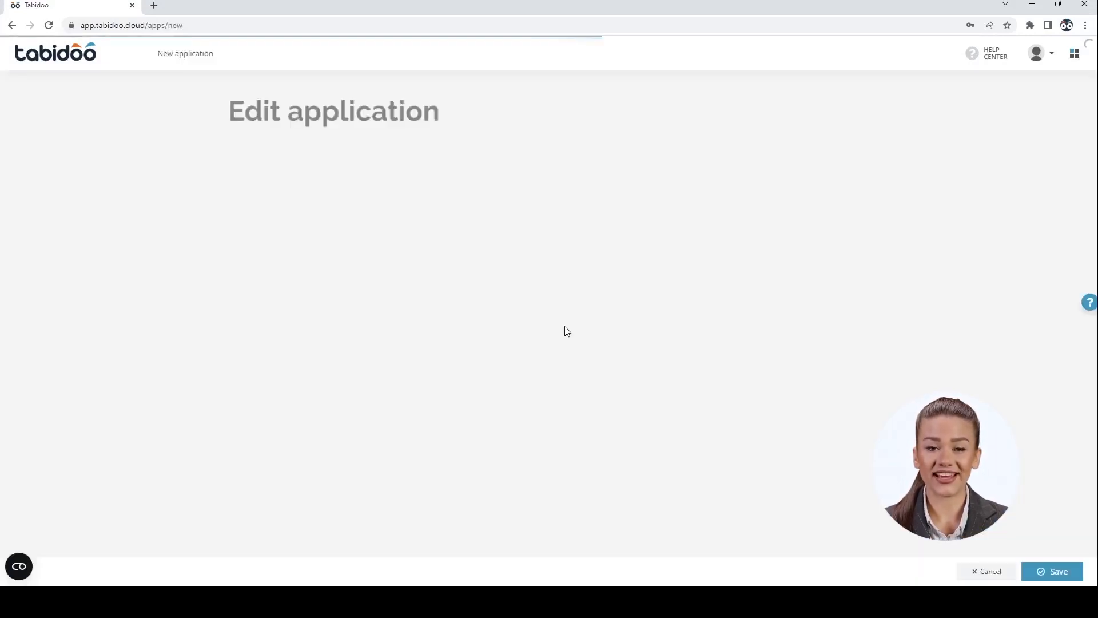
click(459, 181)
text(Simple CRM)
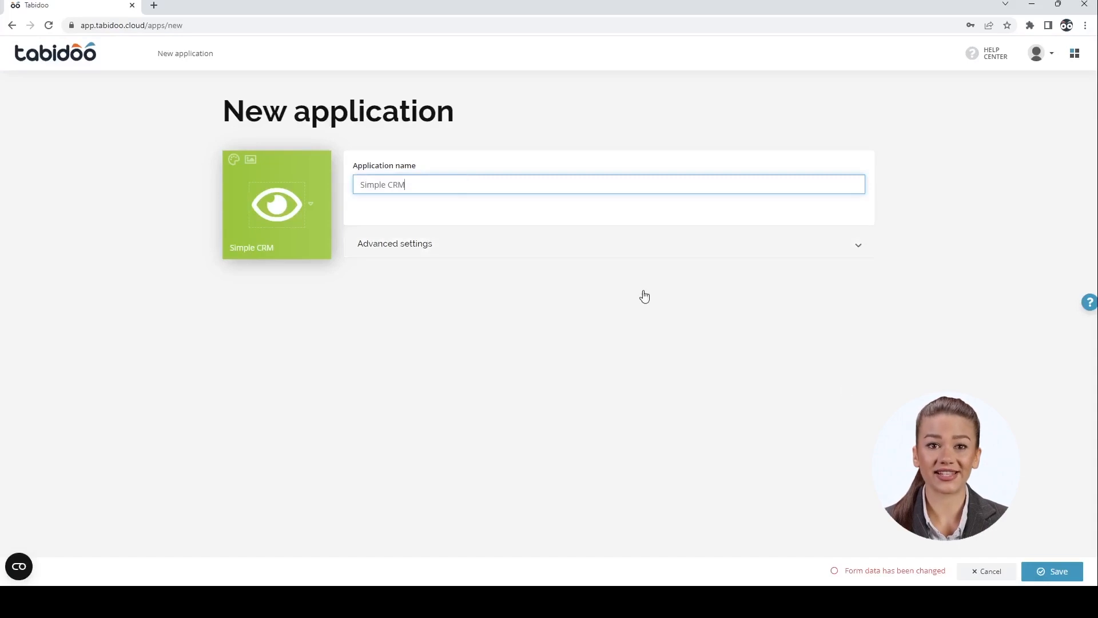
click(1044, 575)
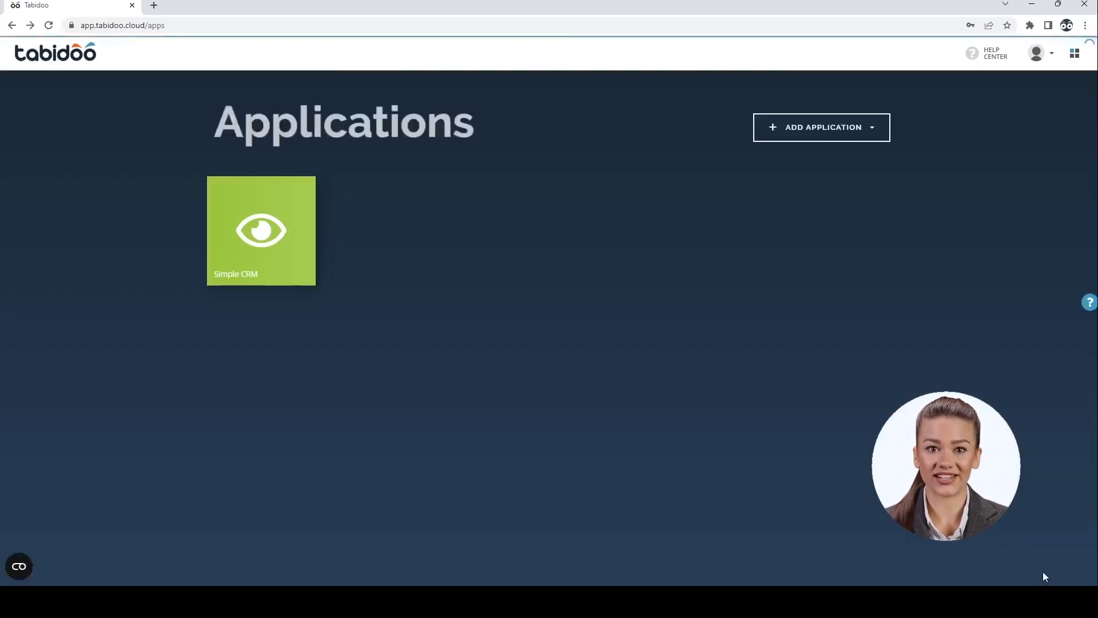
In Simple CRM, create a new table from scratch named Contacts
click(295, 258)
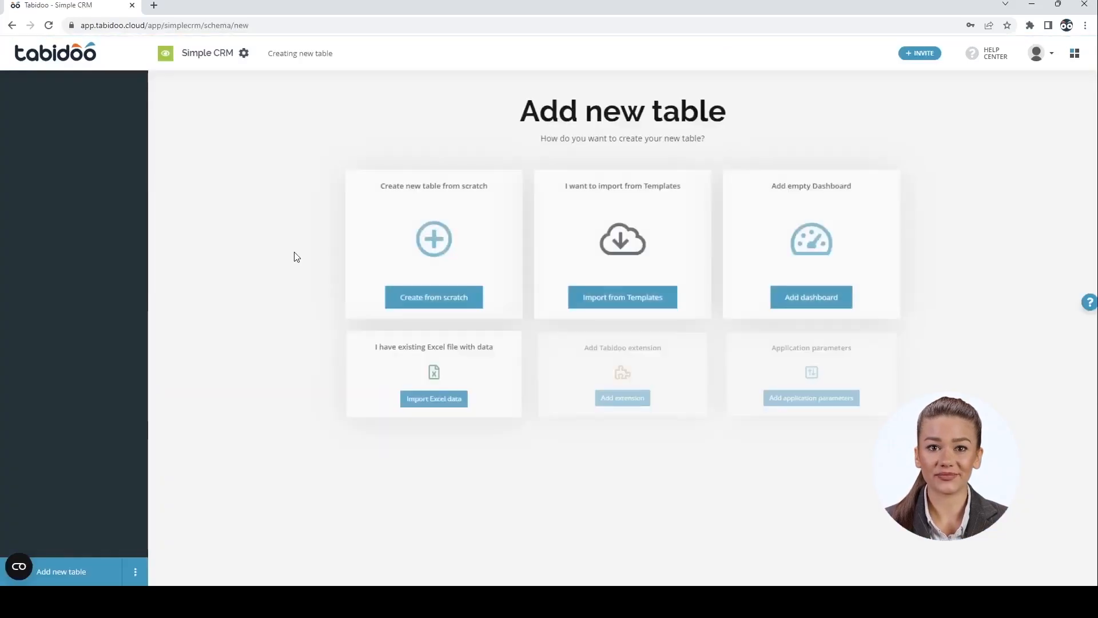
click(435, 240)
click(306, 115)
text(Contacts)
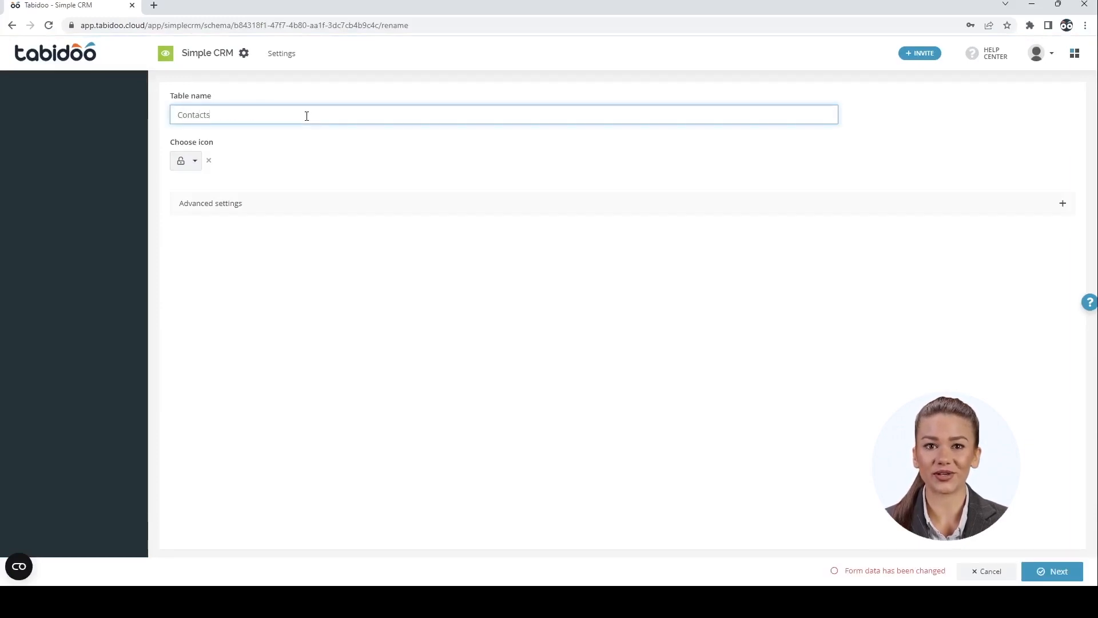
click(1051, 571)
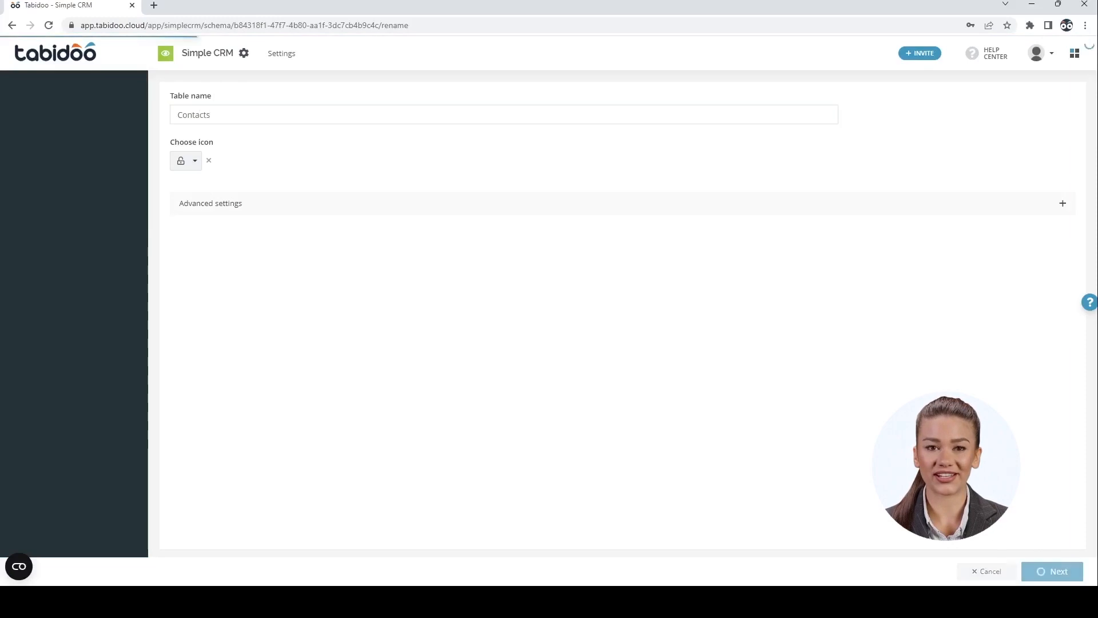
Rename the first field to Surname, delete Fields 2 and 3, and add a Name field
click(515, 123)
text(Surname)
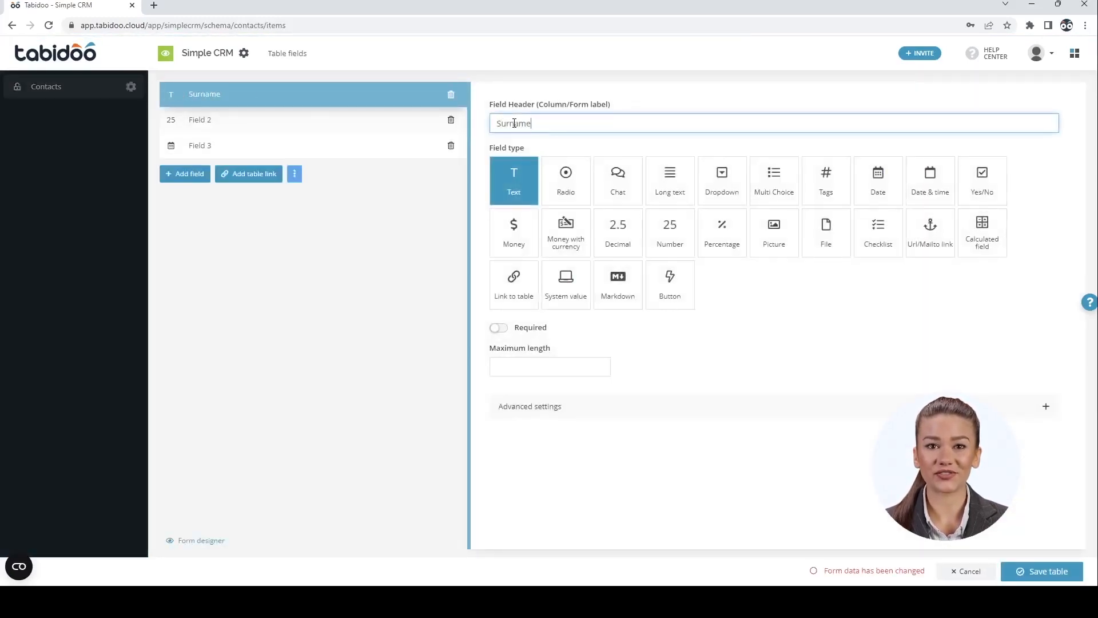
click(451, 120)
click(451, 119)
click(184, 122)
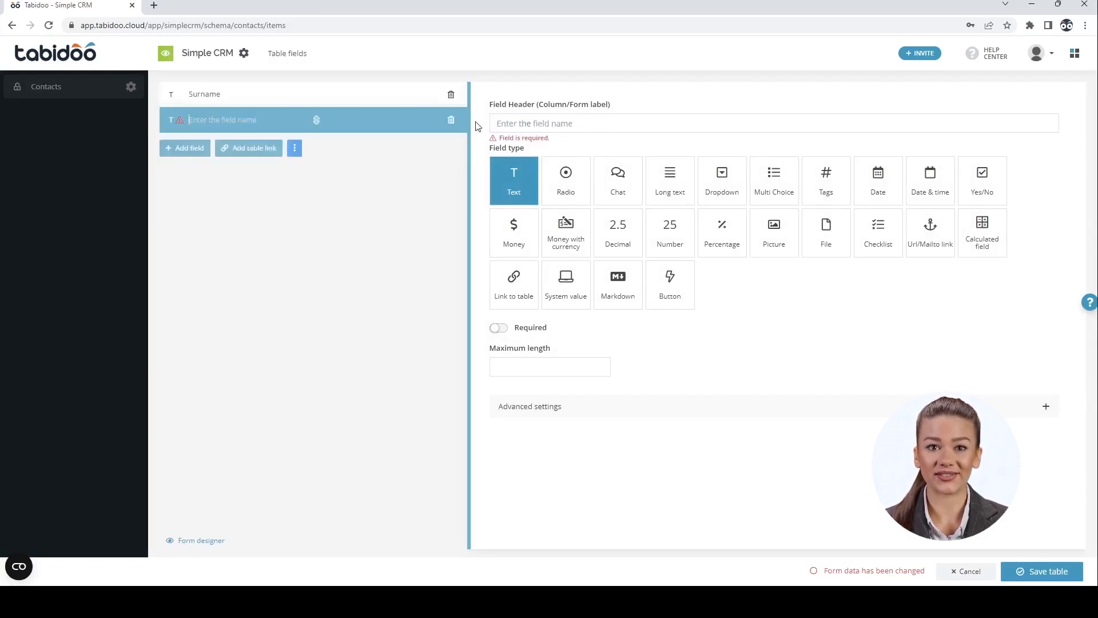
click(511, 125)
text(Name)
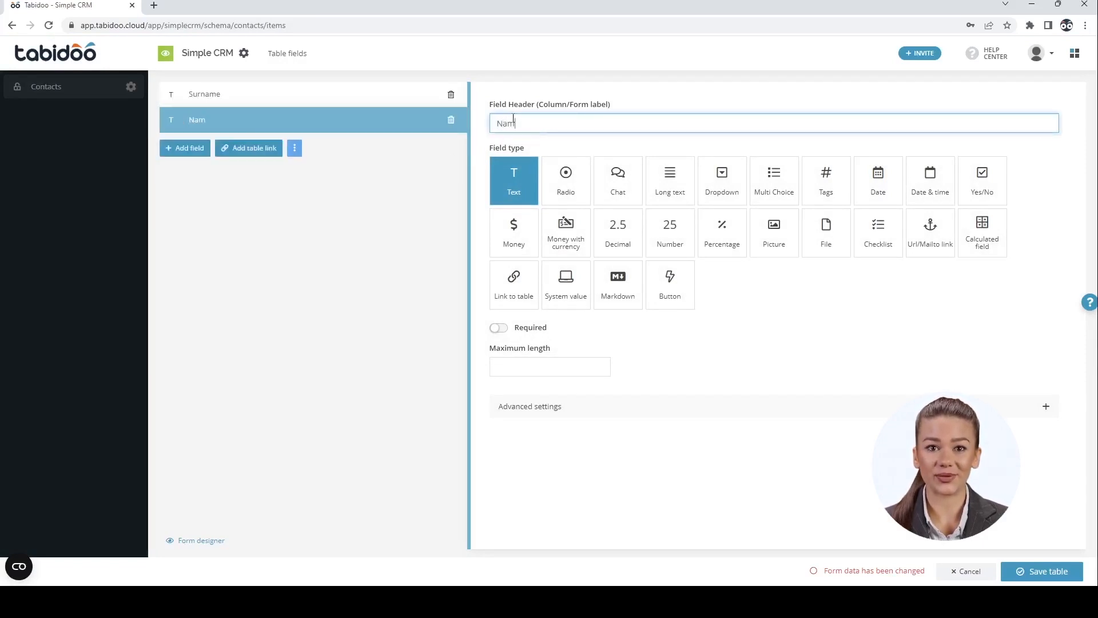
Add an Email field of type Url/Mailto link and save the Contacts table
click(182, 147)
click(507, 123)
text(Email)
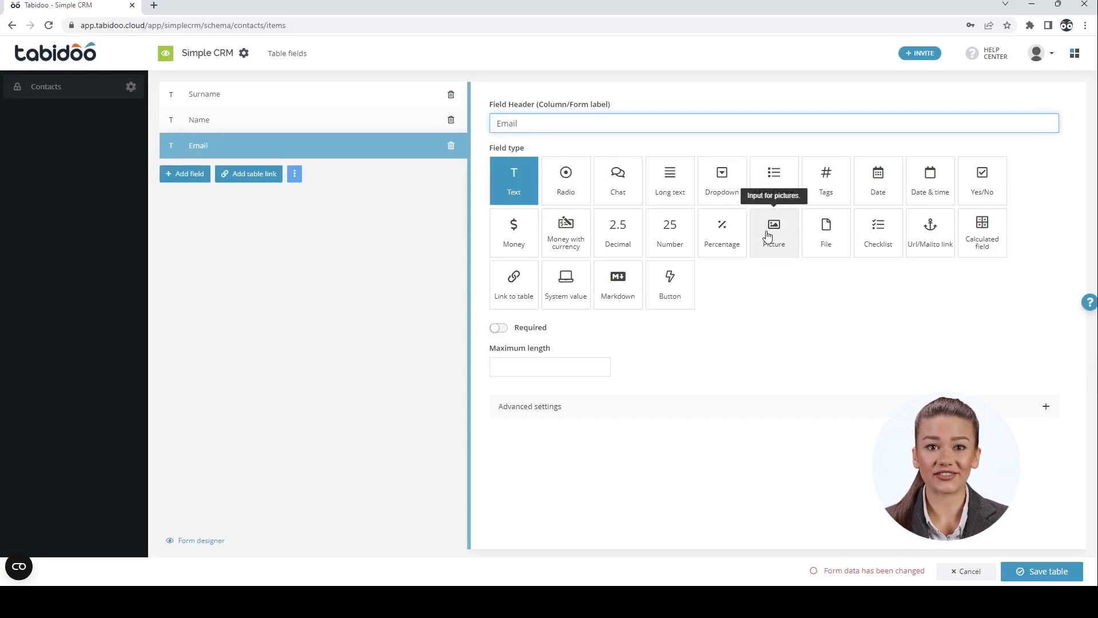
click(929, 241)
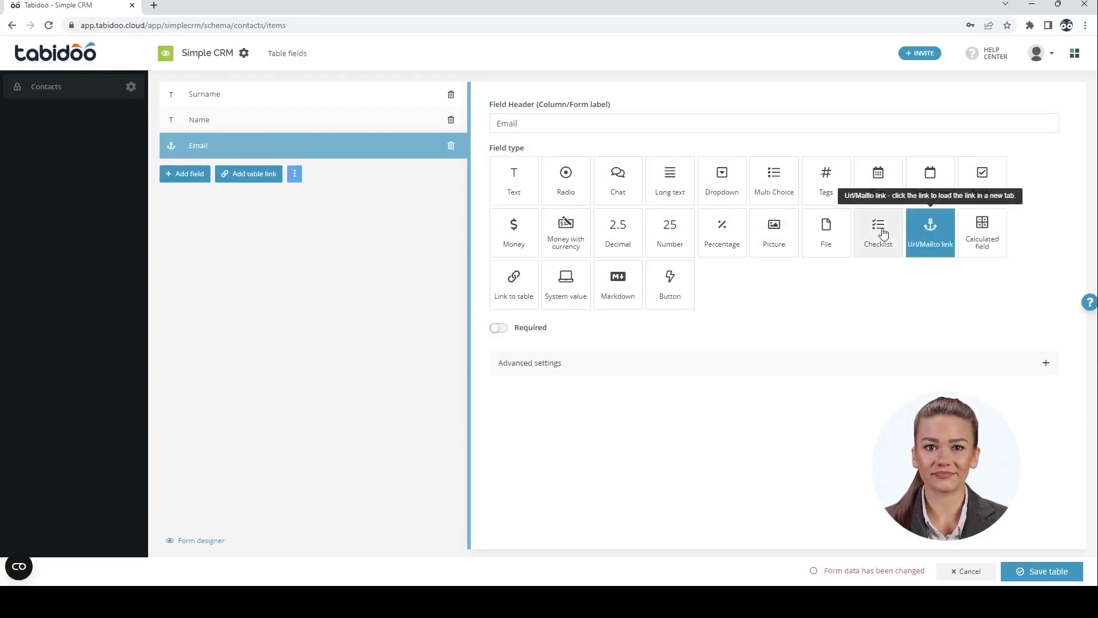
click(1041, 571)
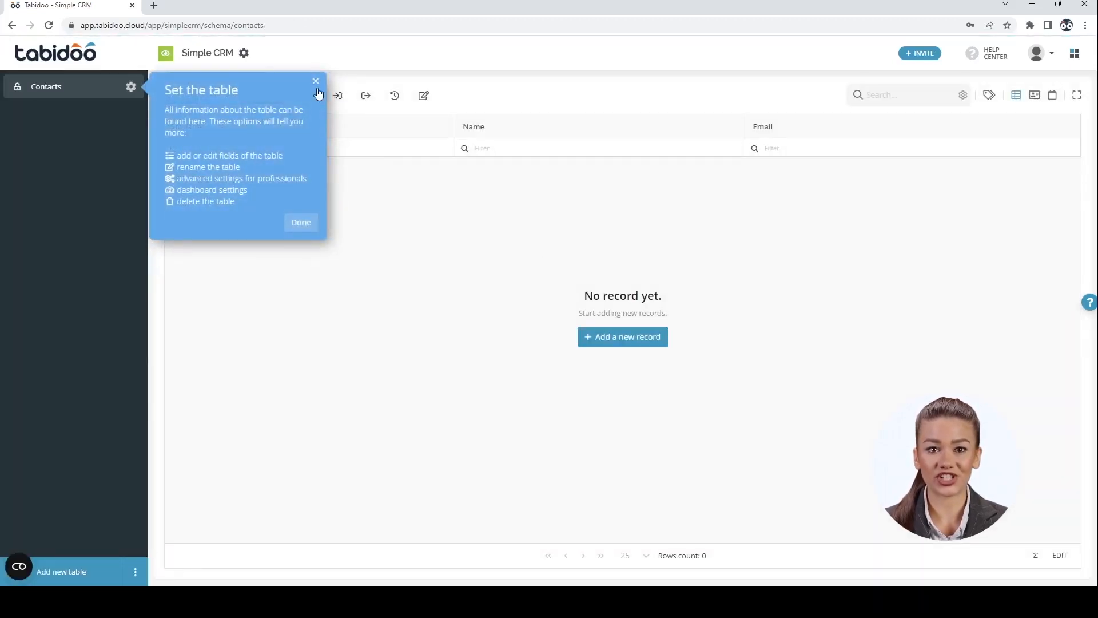
Add a contact record with the person's surname, first name and e-mail address, and save it
click(315, 86)
click(181, 96)
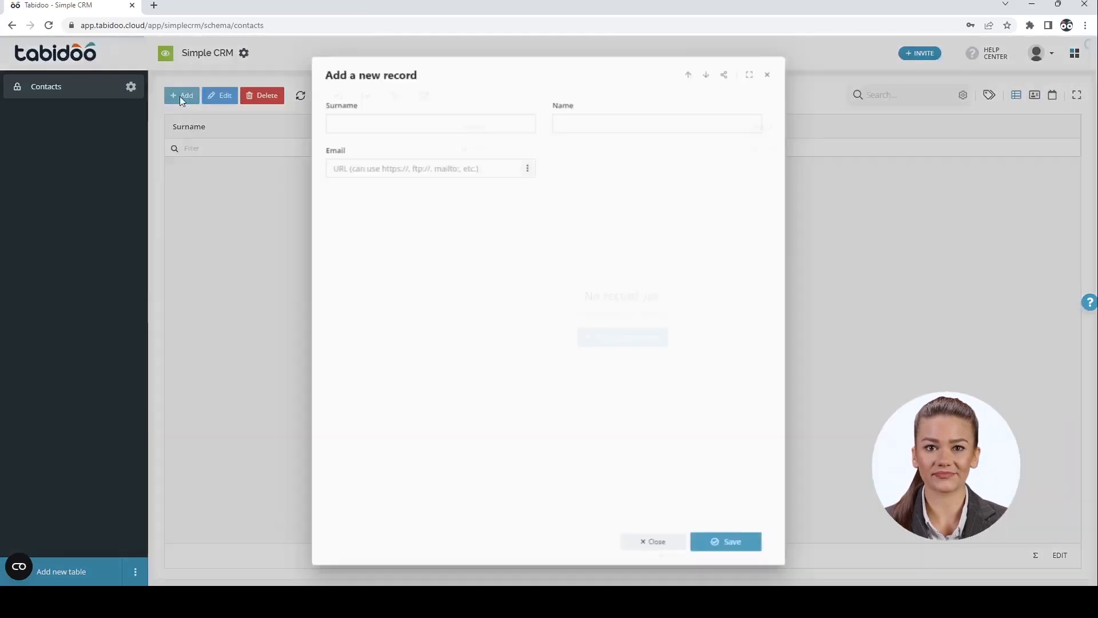
text(Sparrow)
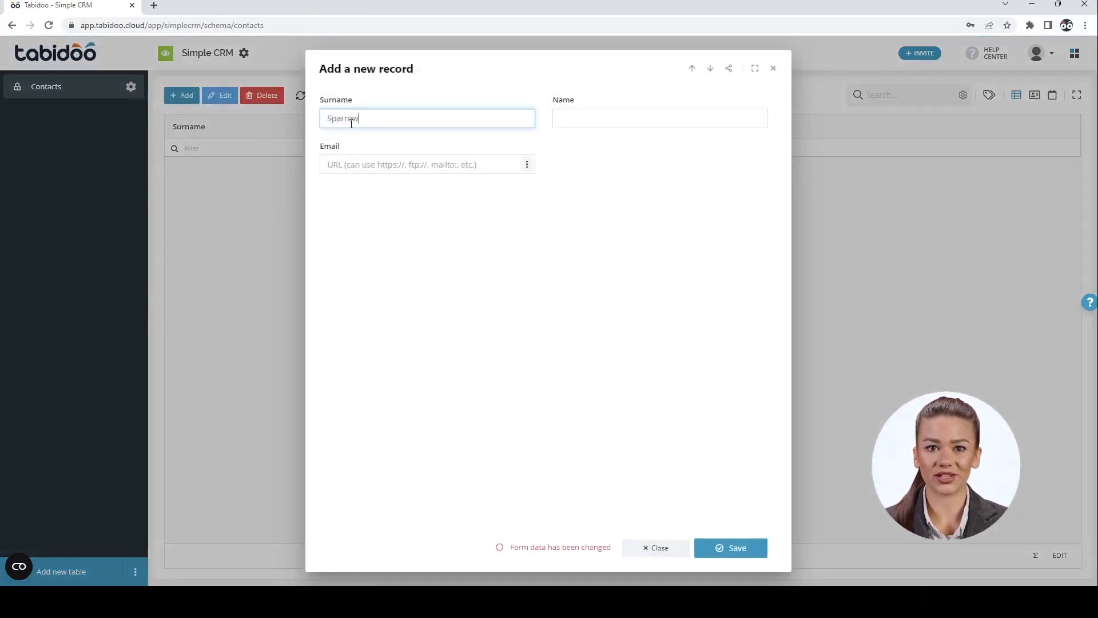
key(Tab)
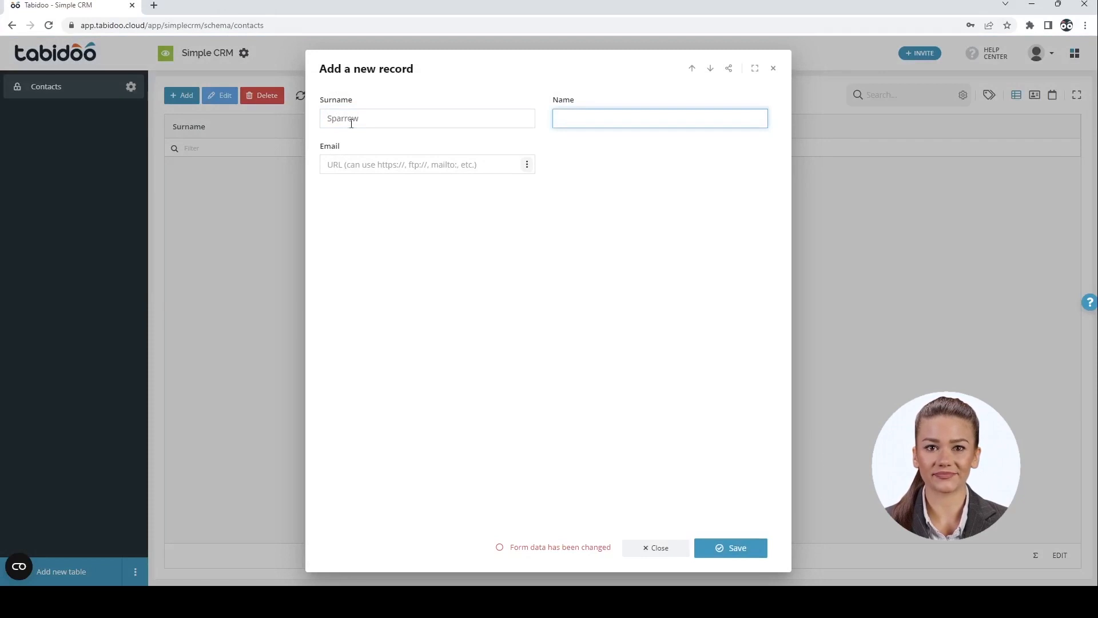
key(Tab)
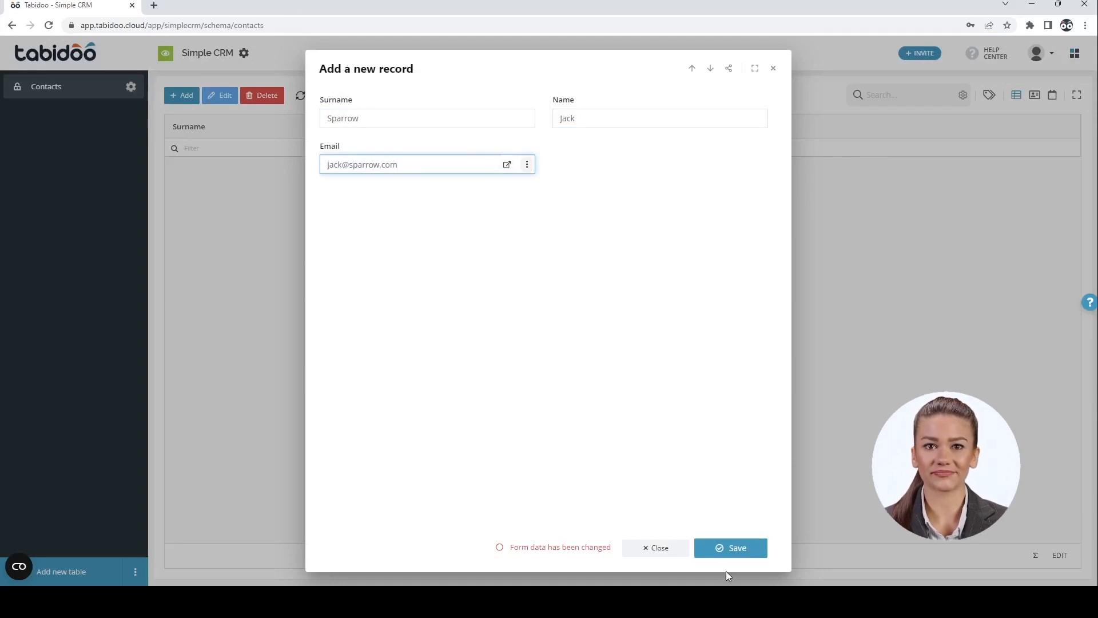
click(728, 550)
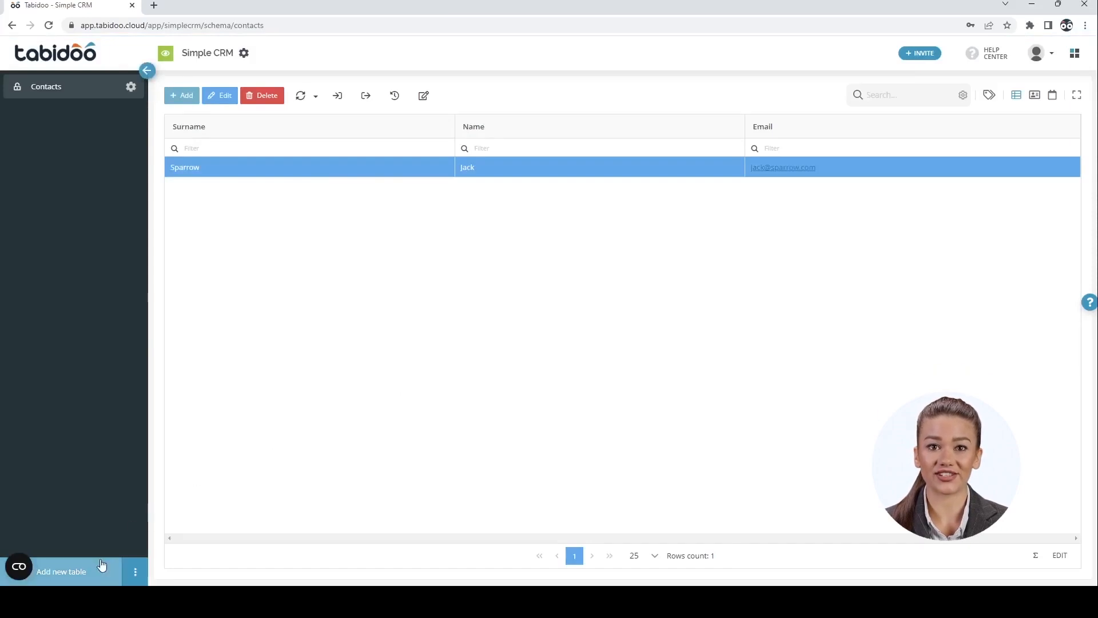
Create a second table from scratch named Companies
click(100, 573)
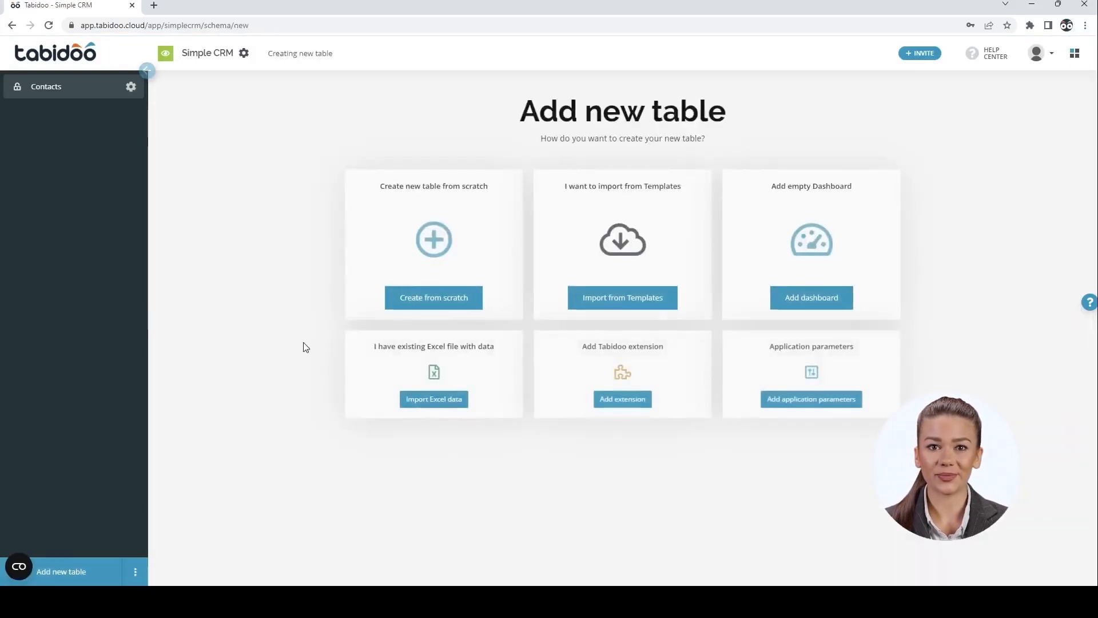
click(434, 246)
click(276, 117)
text(Companies)
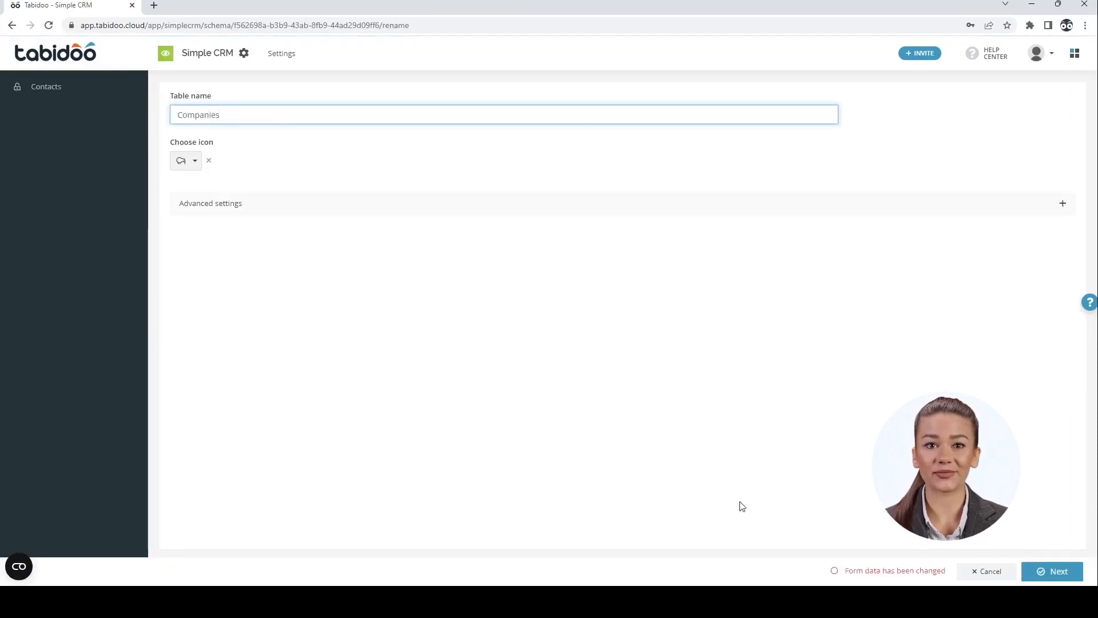
click(1051, 571)
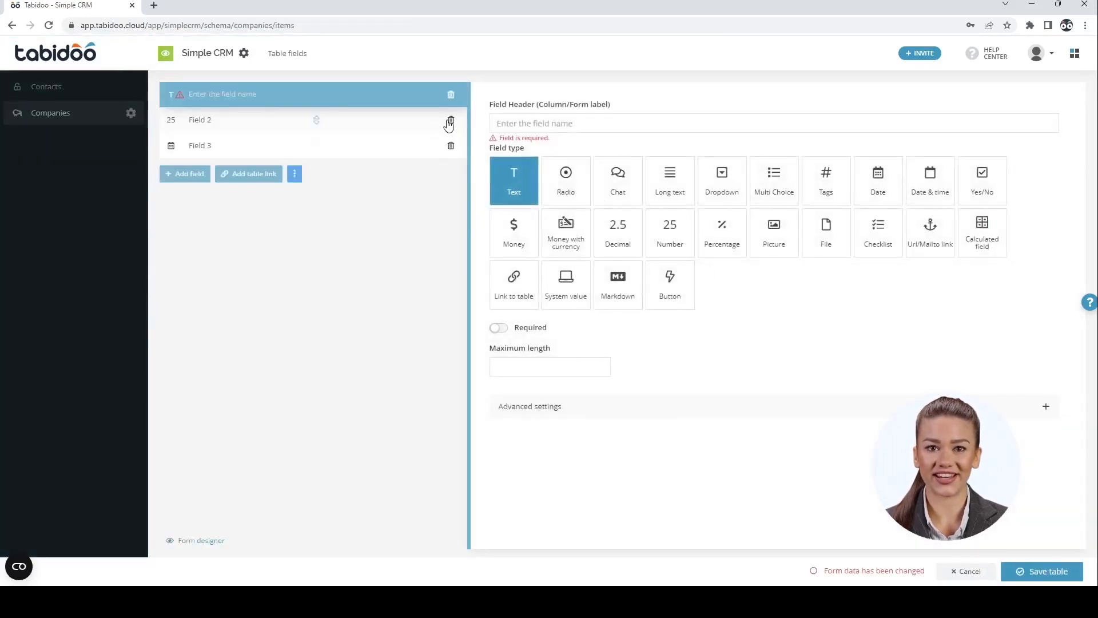
Delete Fields 2 and 3, rename the first field to ID, and add a Name field
click(450, 121)
click(450, 121)
click(499, 124)
text(ID)
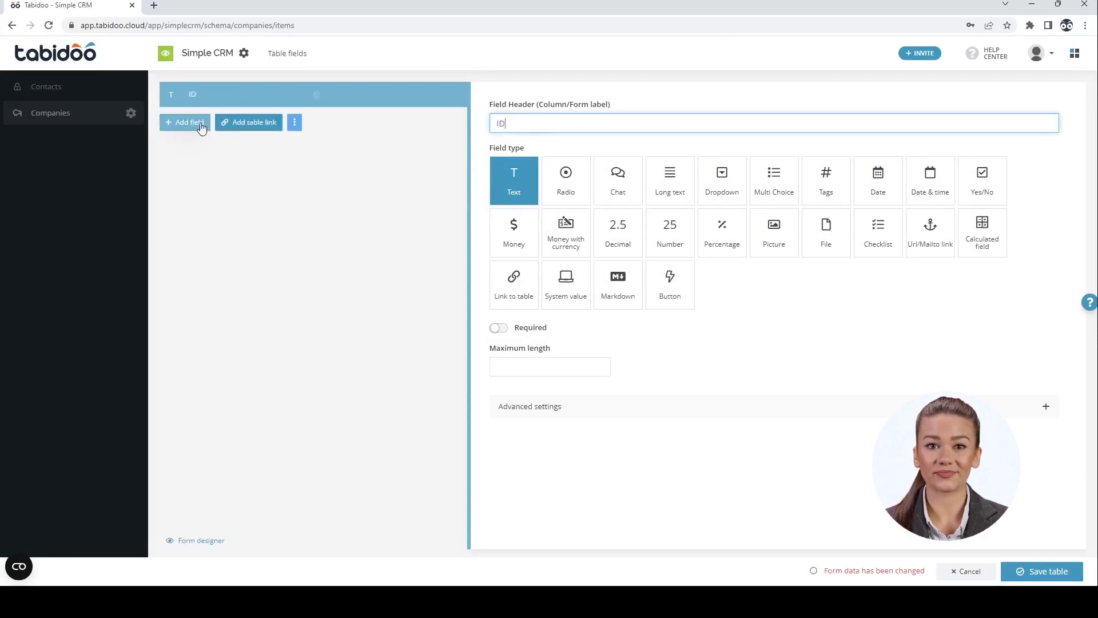
click(184, 122)
click(507, 121)
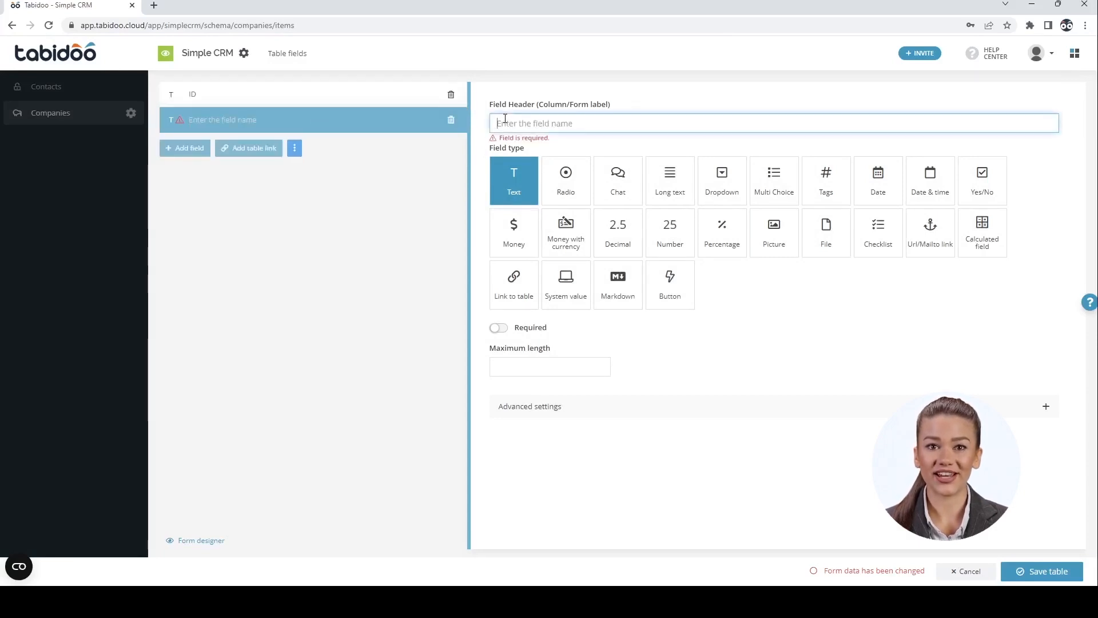
text(Name)
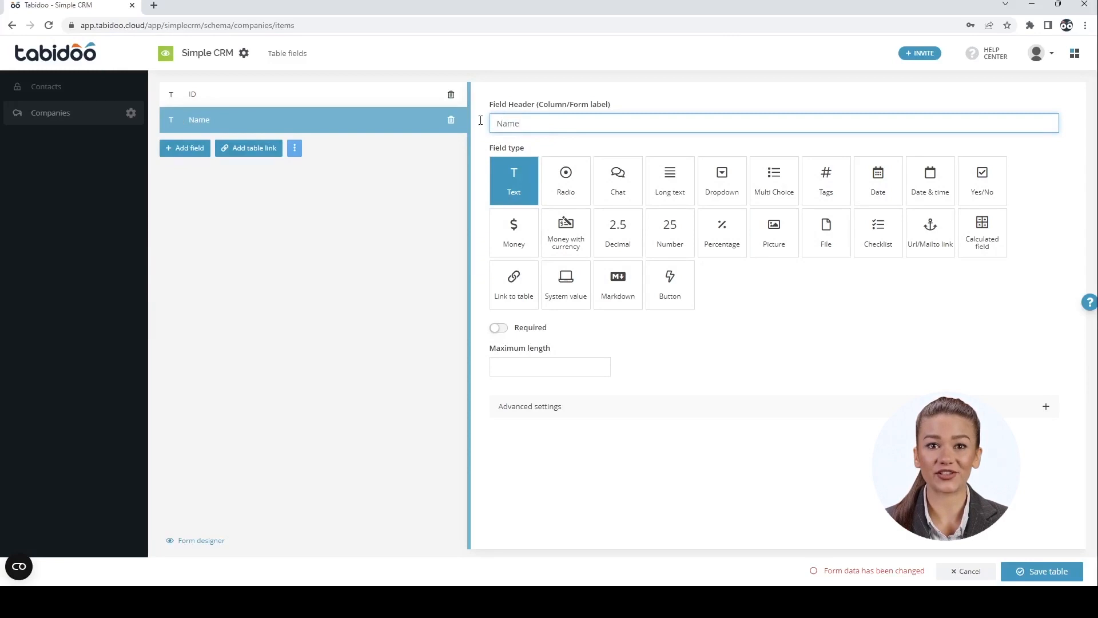
Add a Web field of type Url/Mailto link
click(185, 150)
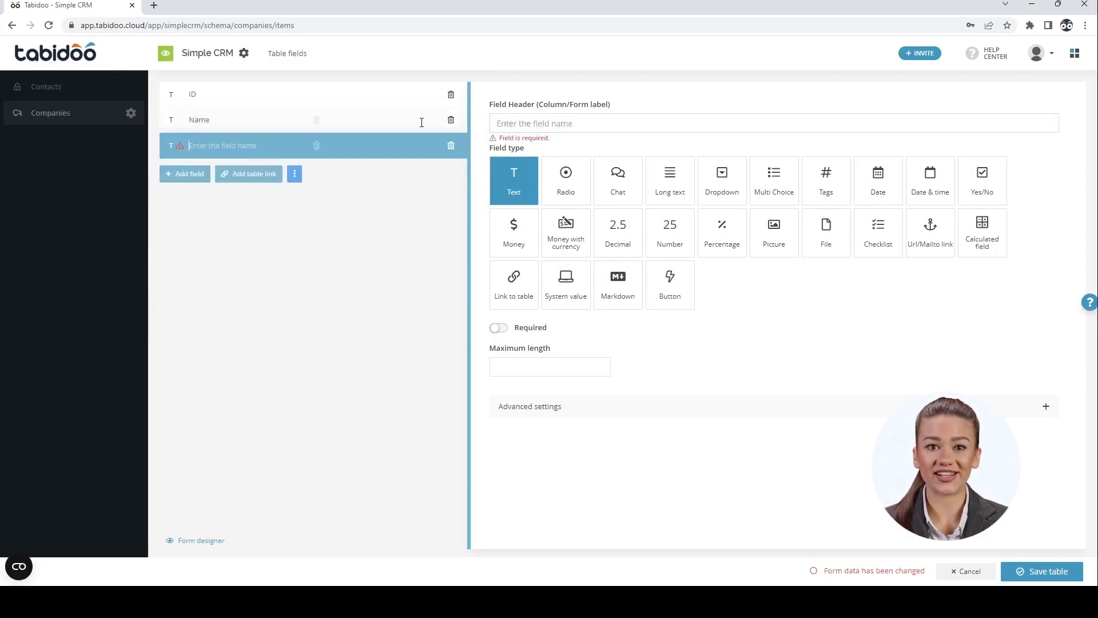
click(501, 124)
text(URL)
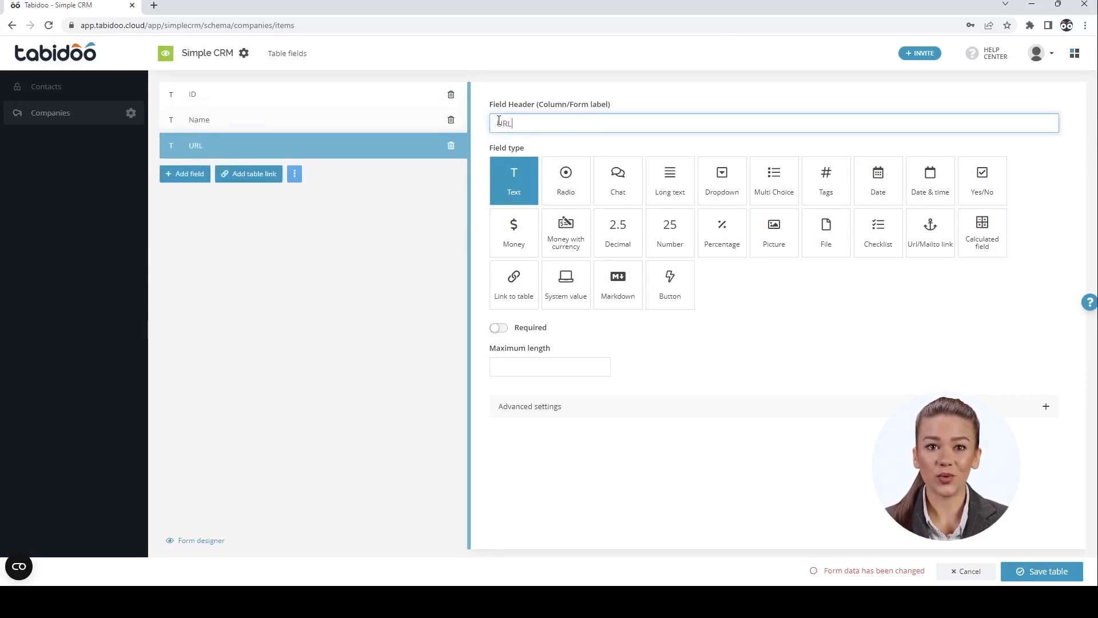
key(BackSpace)
key(BackSpace)
key(BackSpace)
text(Web)
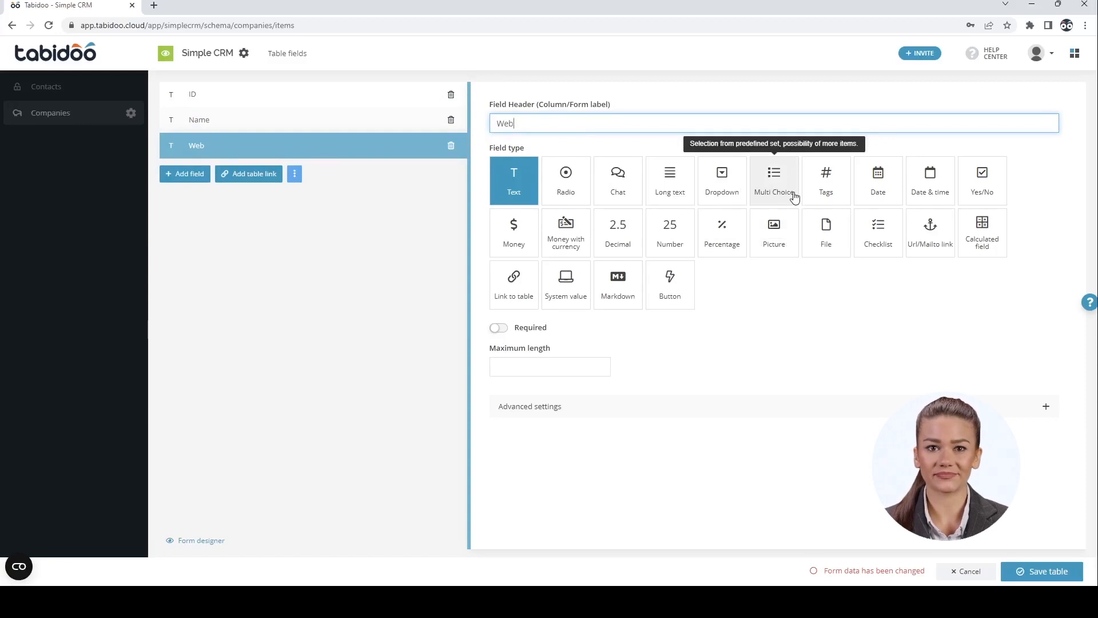
click(930, 227)
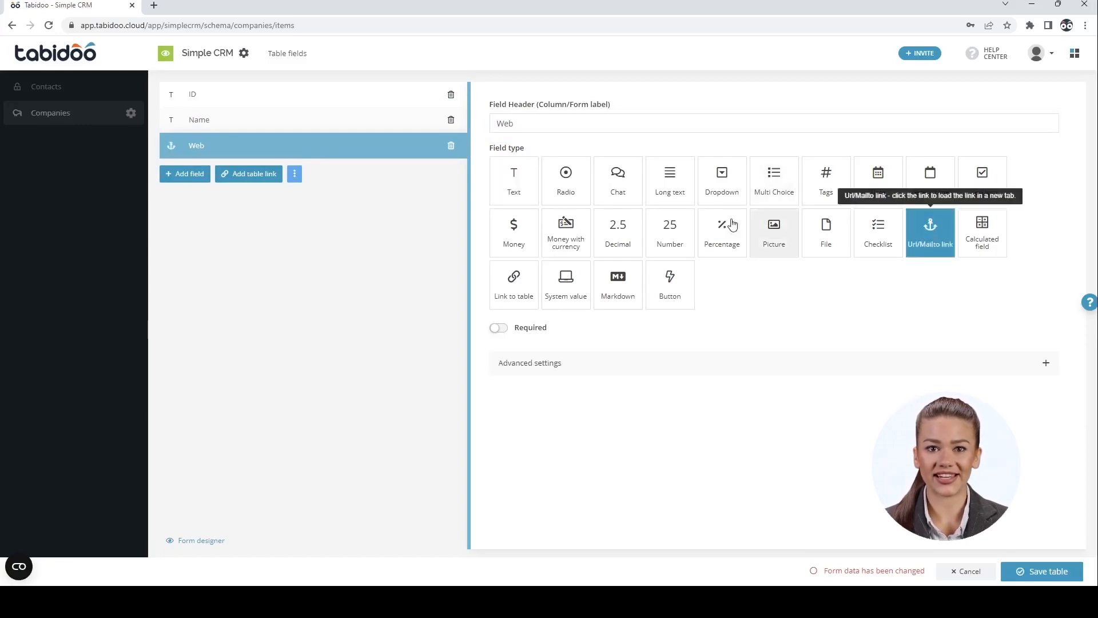
Add a Next Call date field and save the Companies table
click(187, 178)
click(527, 122)
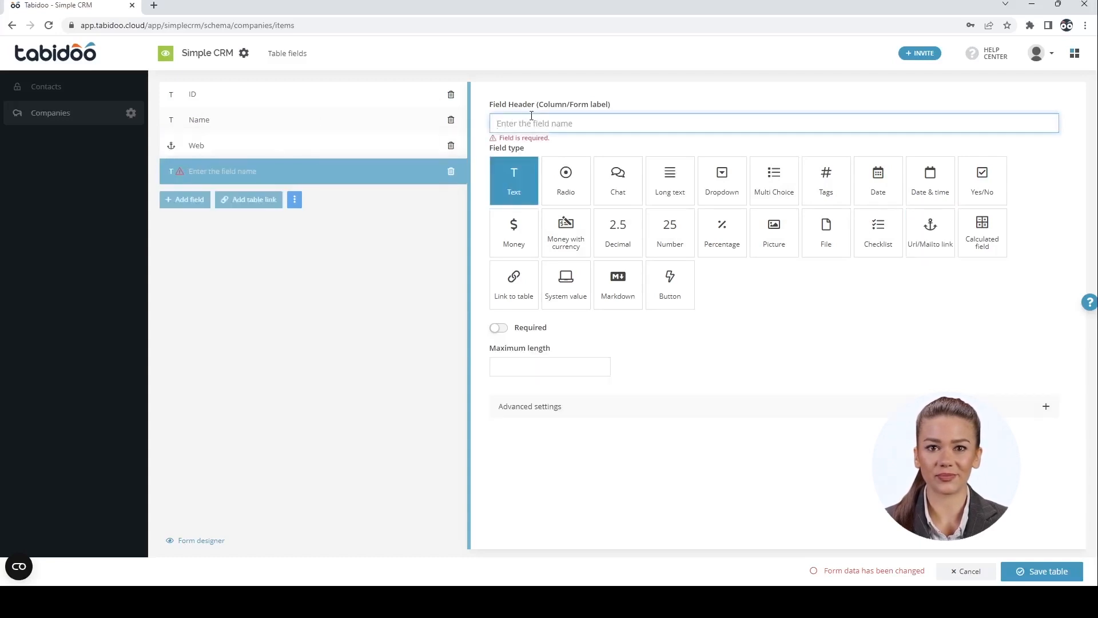
text(Next Call)
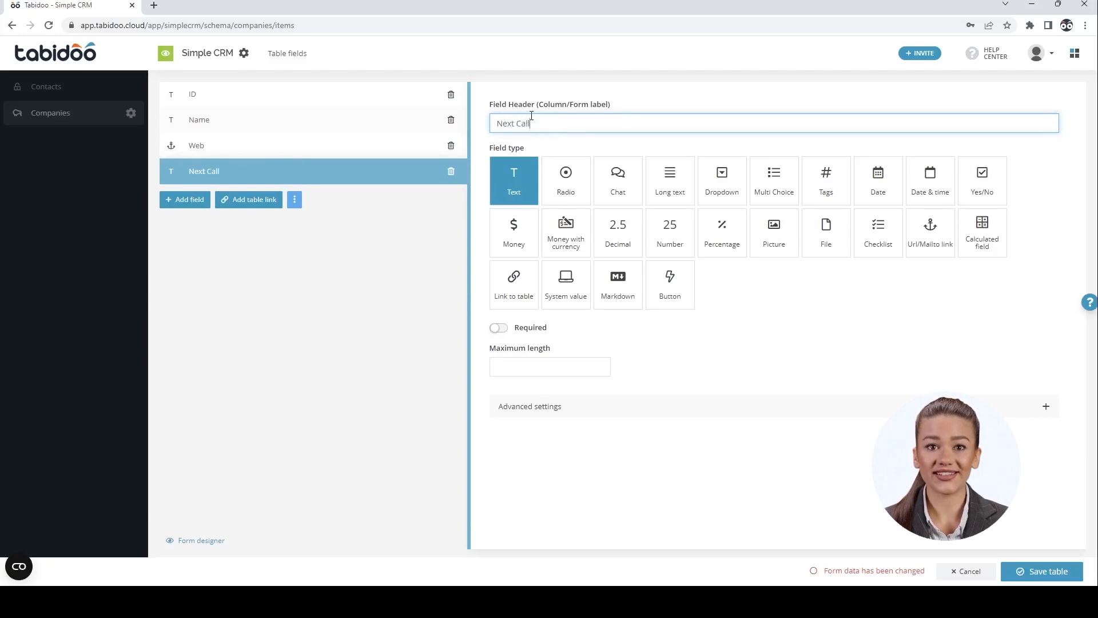
click(869, 190)
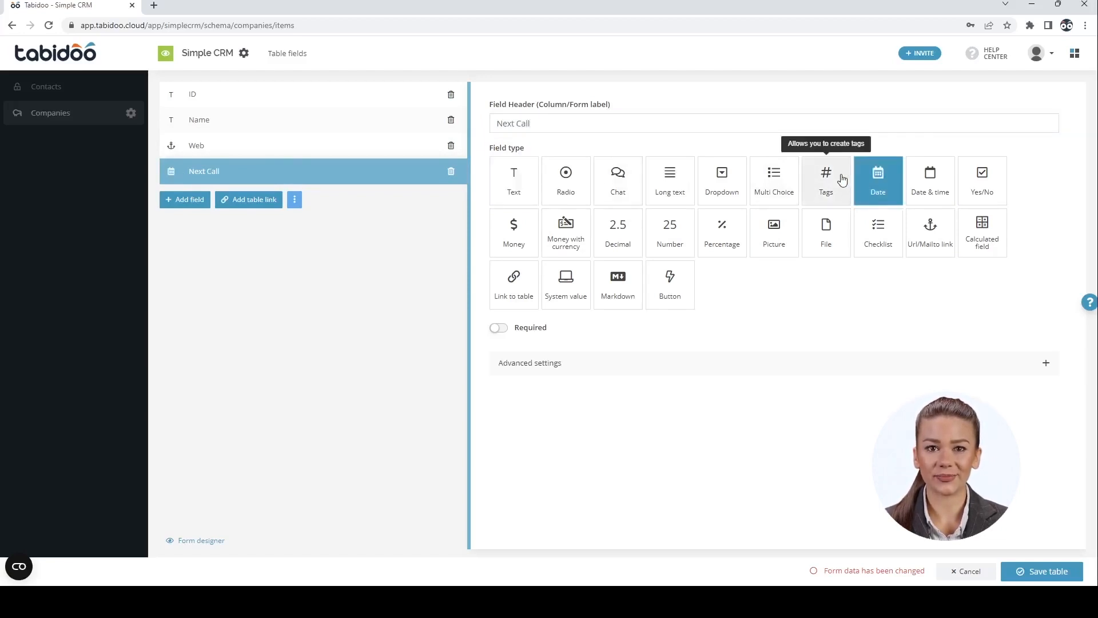
click(1027, 570)
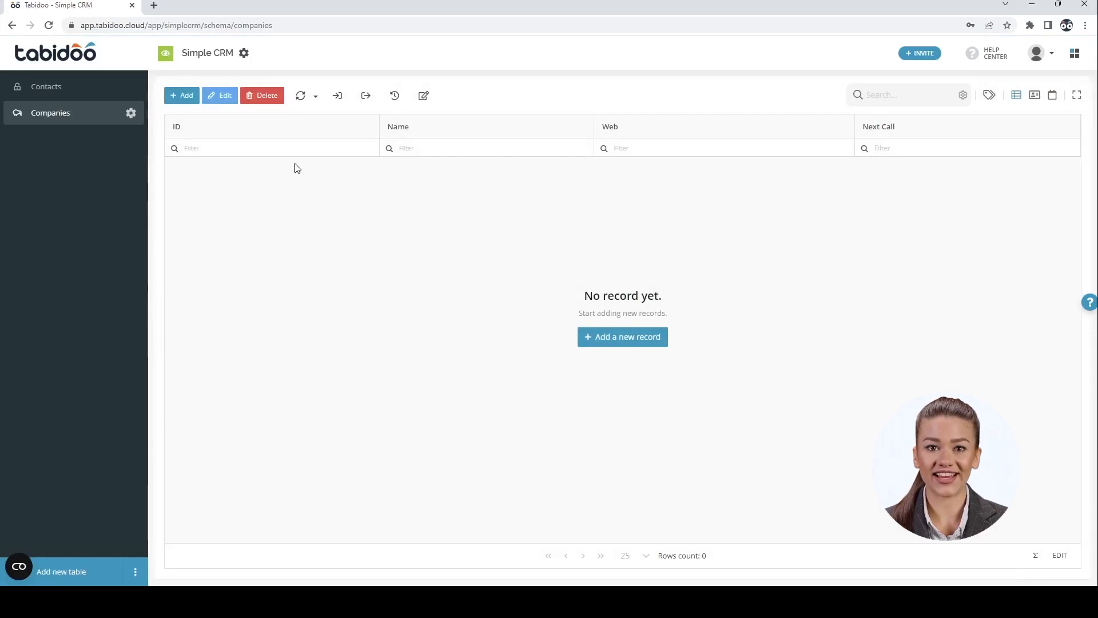
Add and save a company with ID 1234, name 'Company 1' and Next Call 12 January 2023
click(194, 98)
click(343, 116)
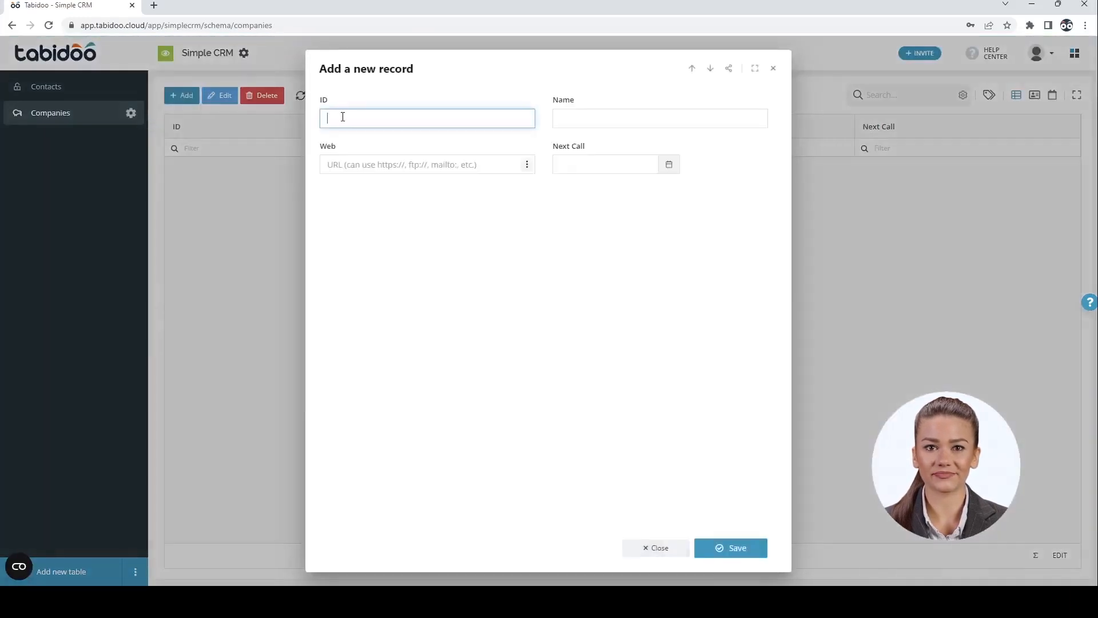
text(123)
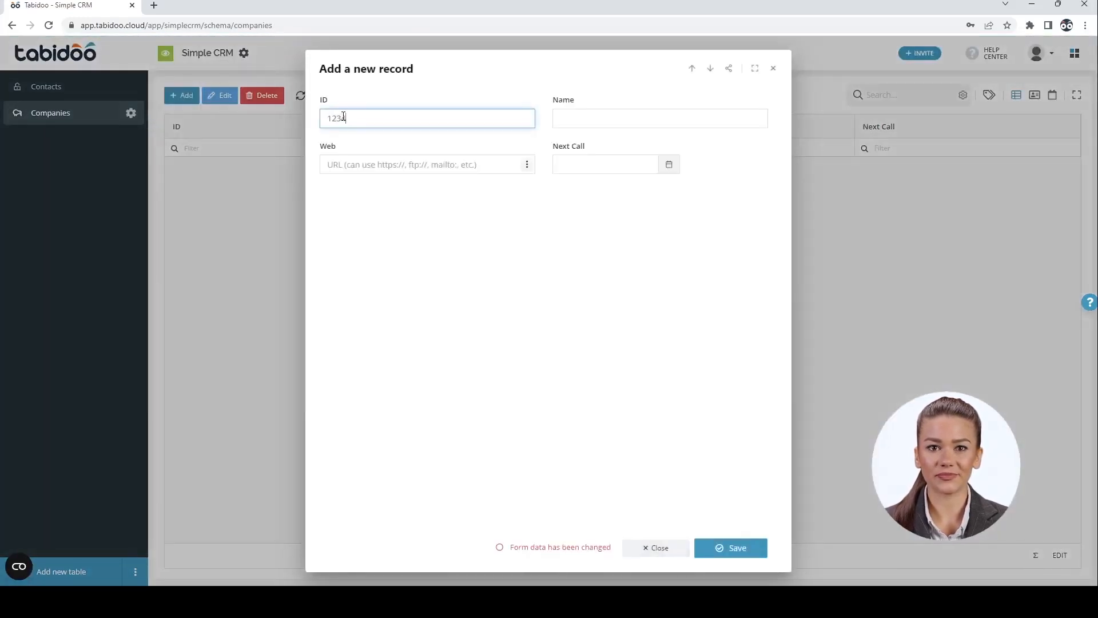
key(Tab)
text(Company 1)
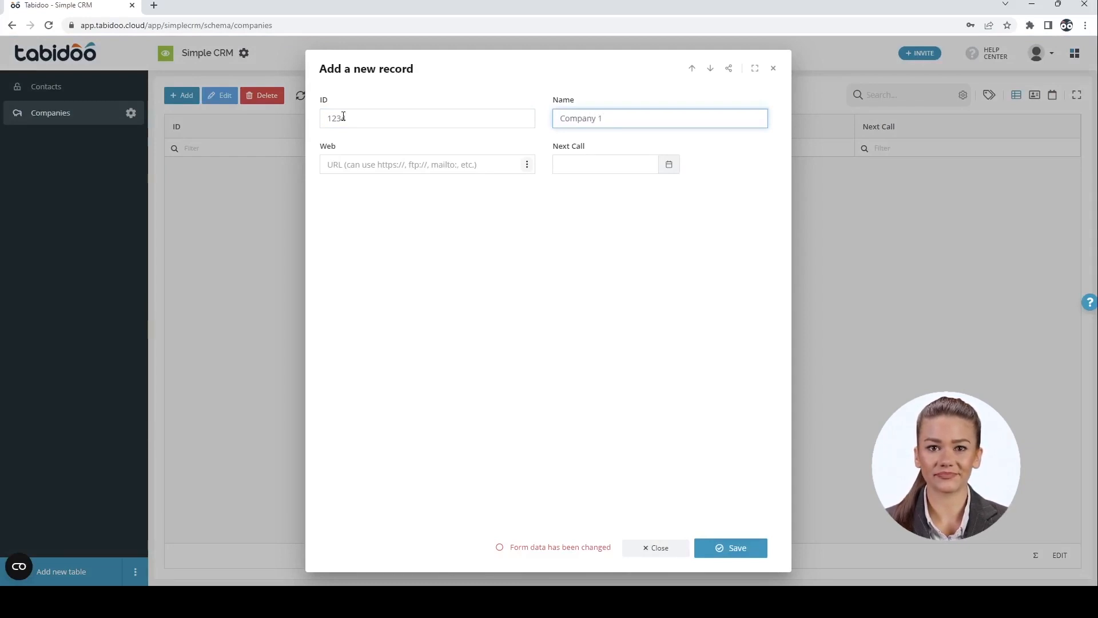
click(669, 164)
click(642, 263)
click(704, 548)
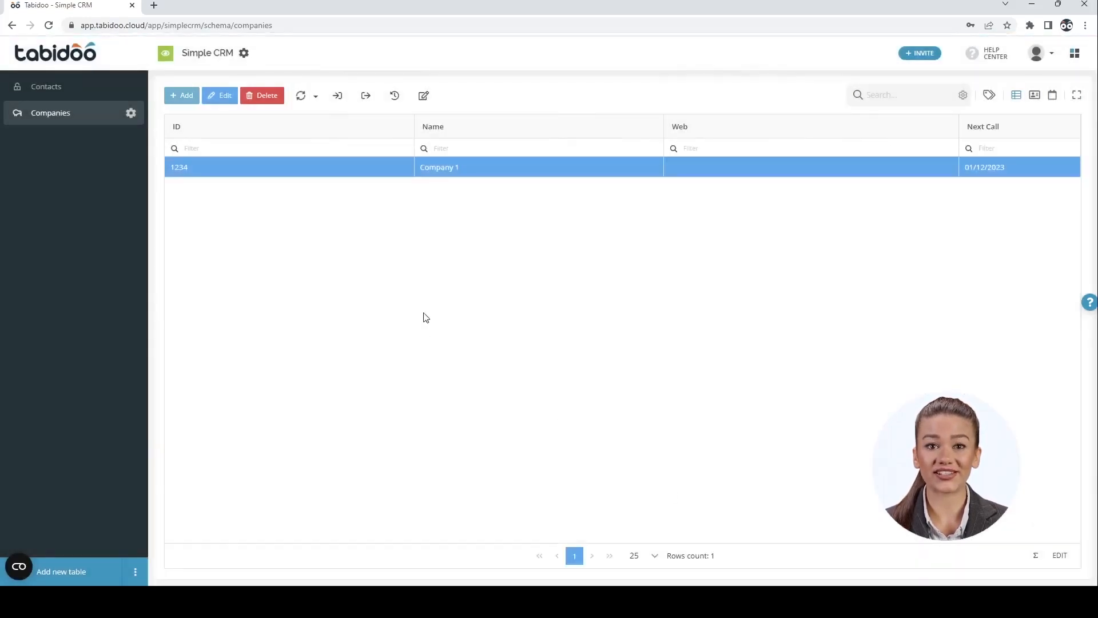
In the Contacts table fields, add a table link field pointing to Companies
click(46, 87)
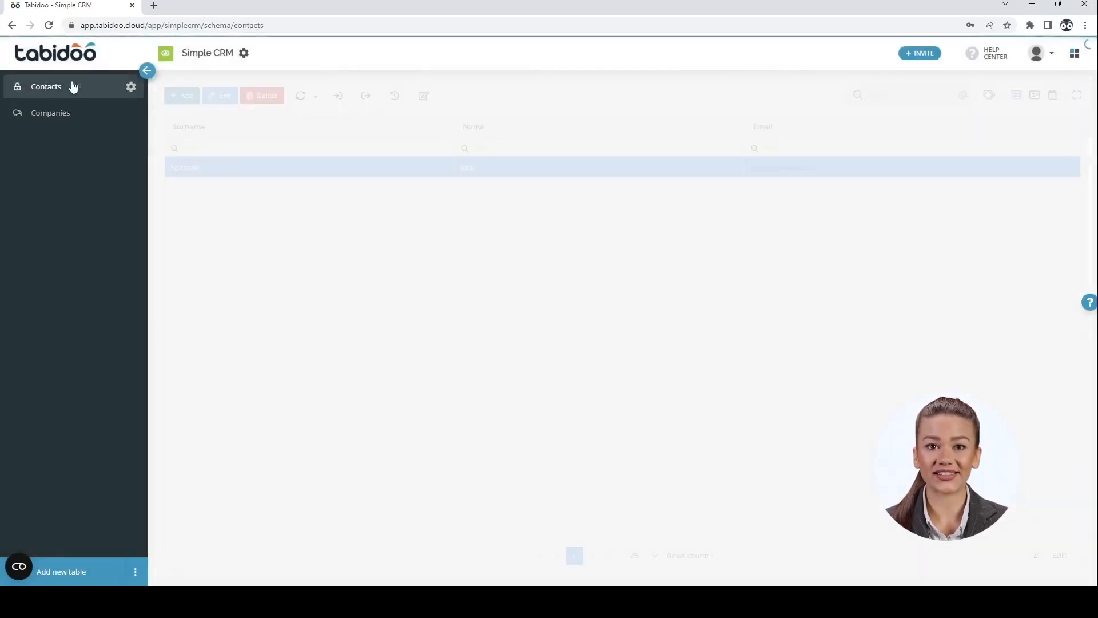
click(131, 87)
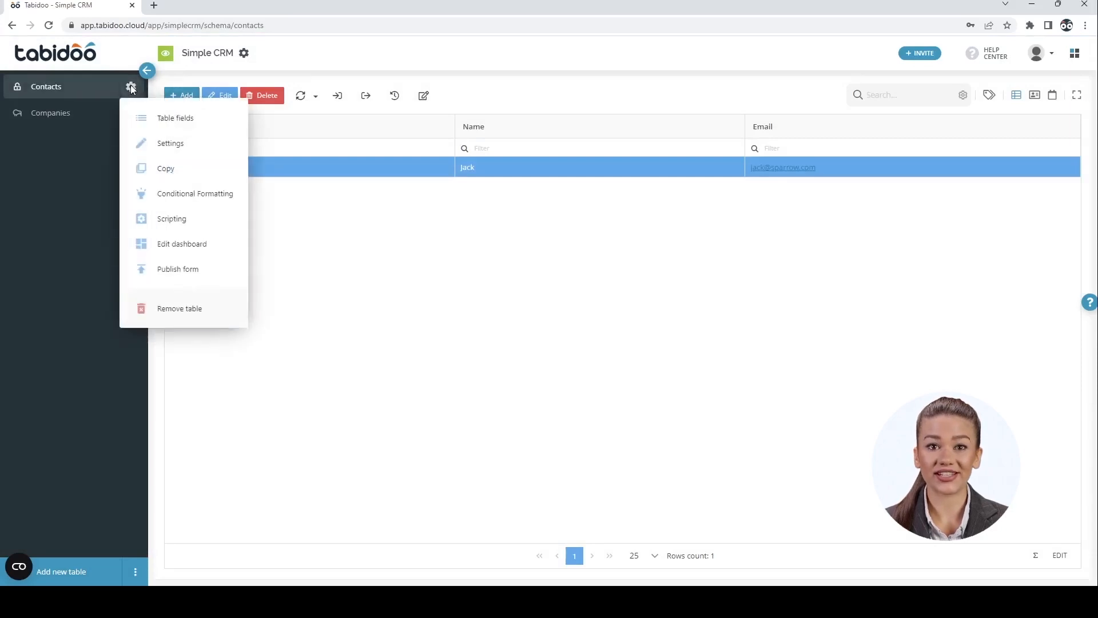
click(172, 118)
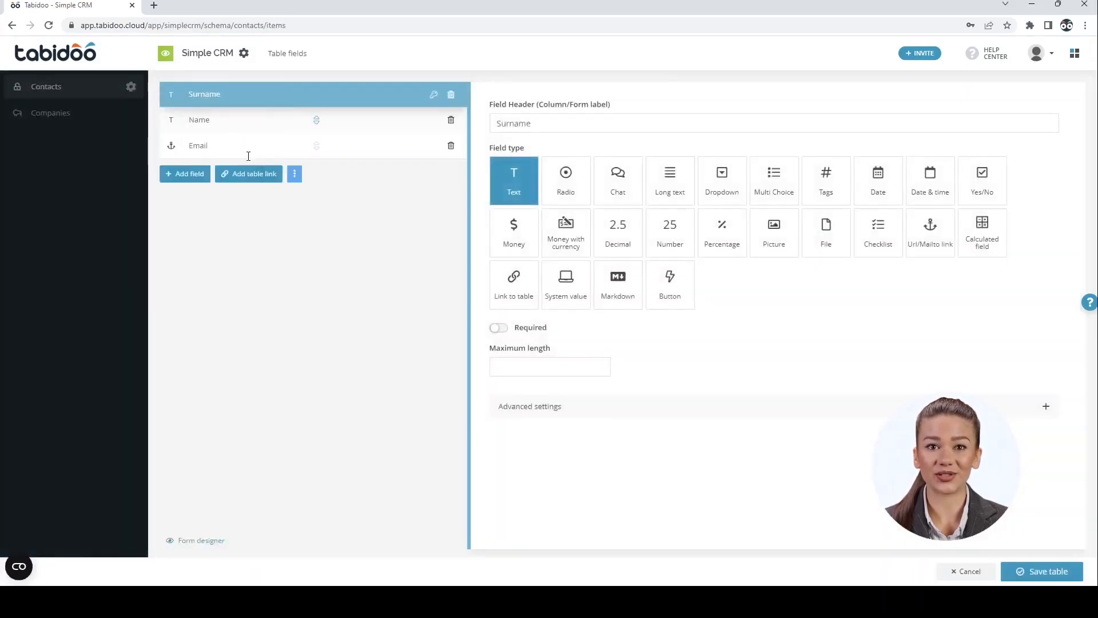
click(243, 174)
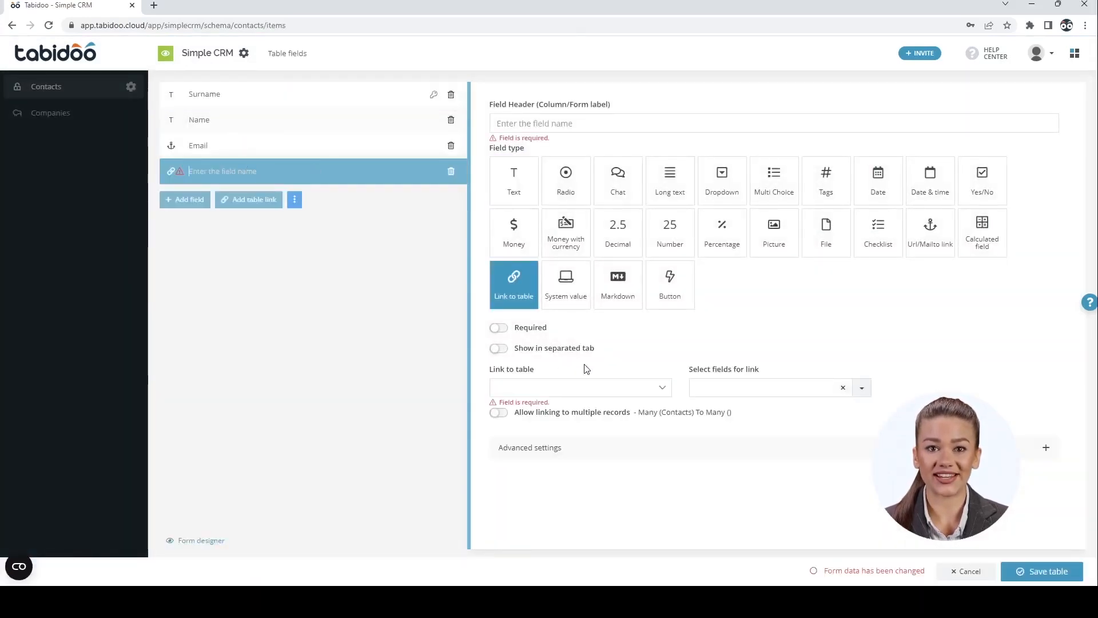
click(580, 392)
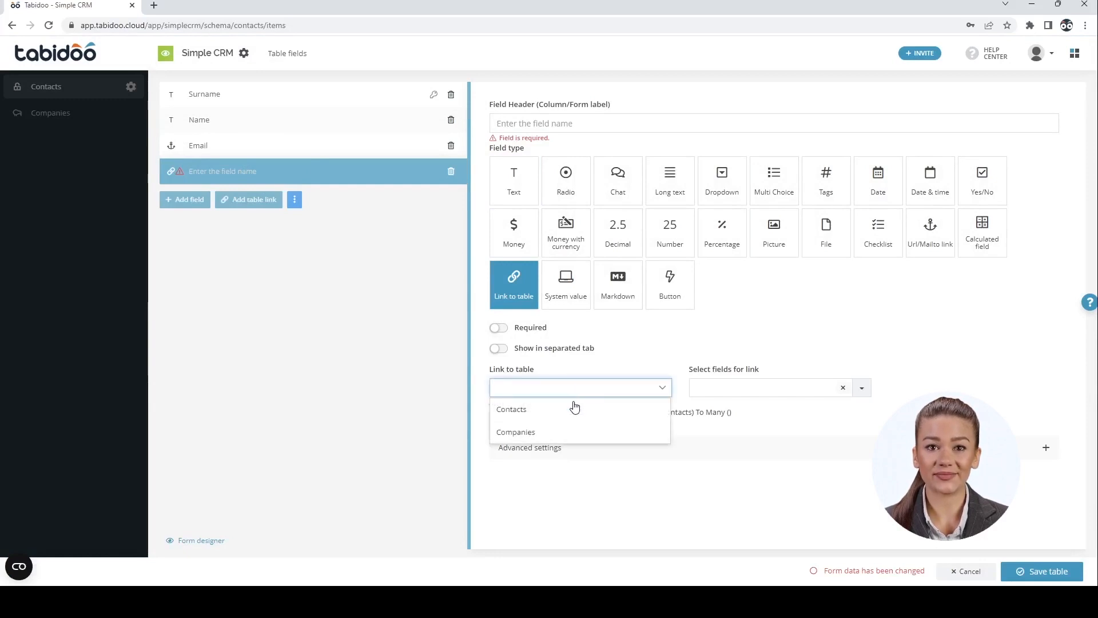
click(568, 438)
Name the link field Company, show the company Name in it, and save the table
click(582, 123)
text(Company)
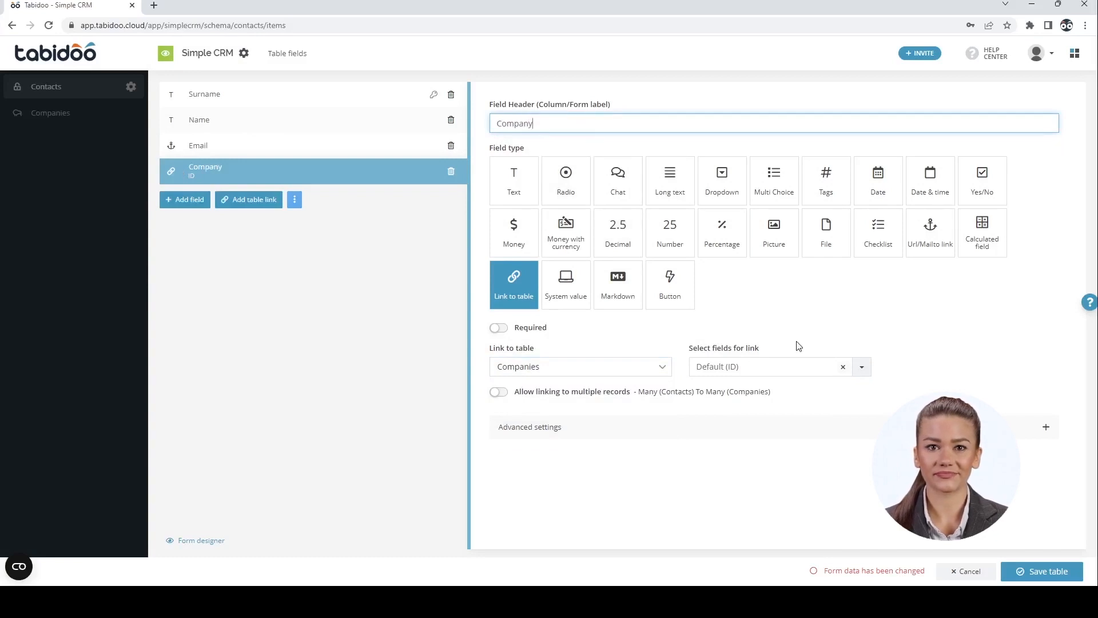
click(862, 369)
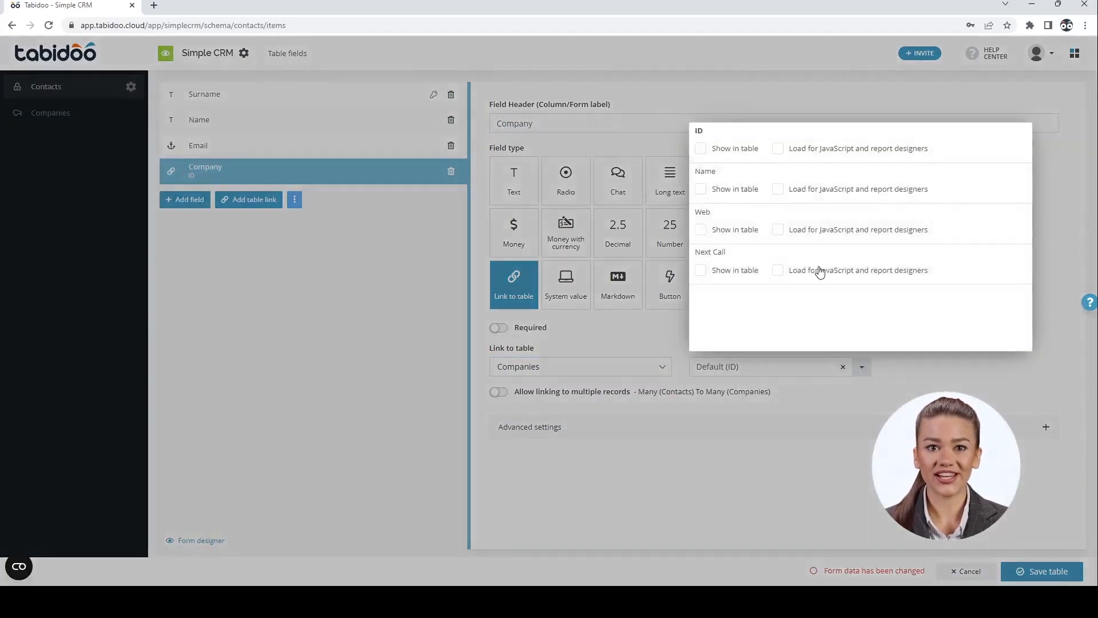
click(702, 189)
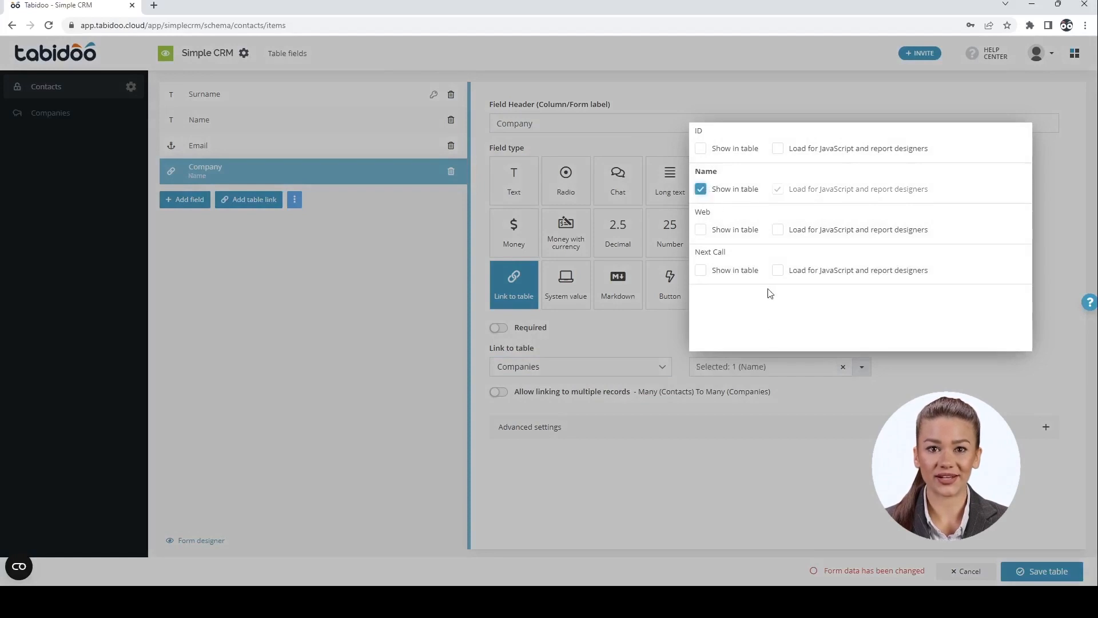
click(777, 485)
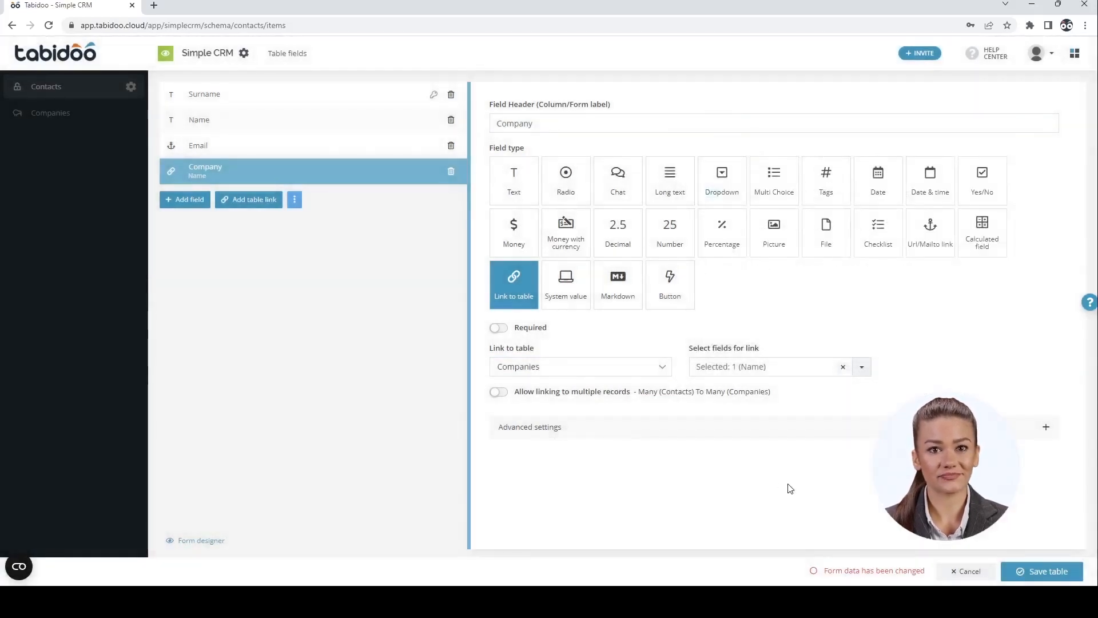
click(1044, 570)
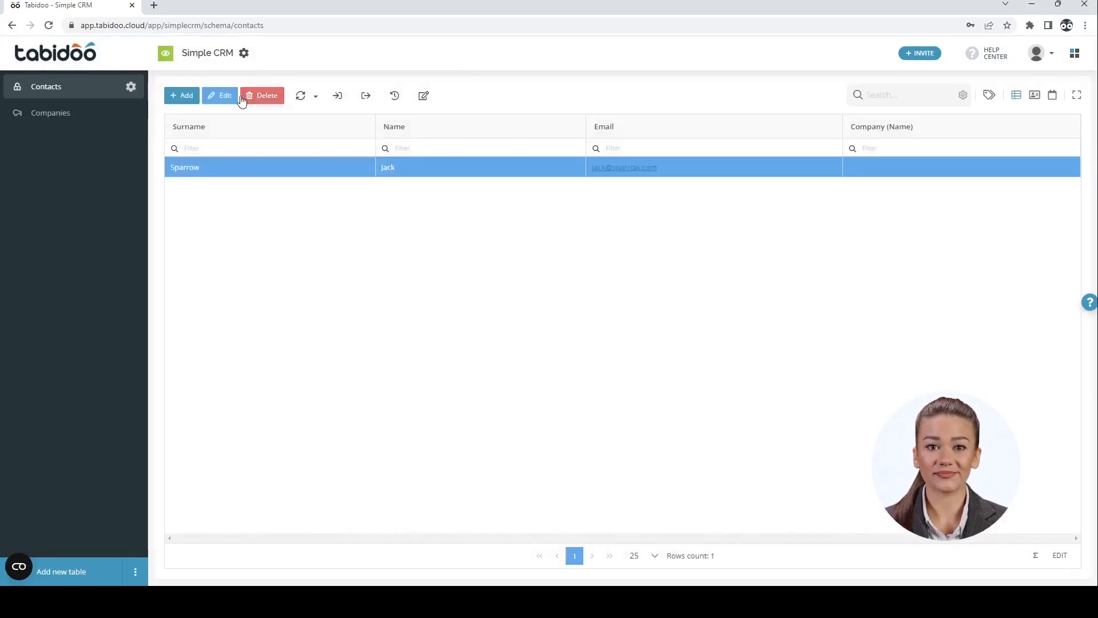
Set the existing contact's Company to 'Company 1' (ID 1234) and save the record
click(223, 97)
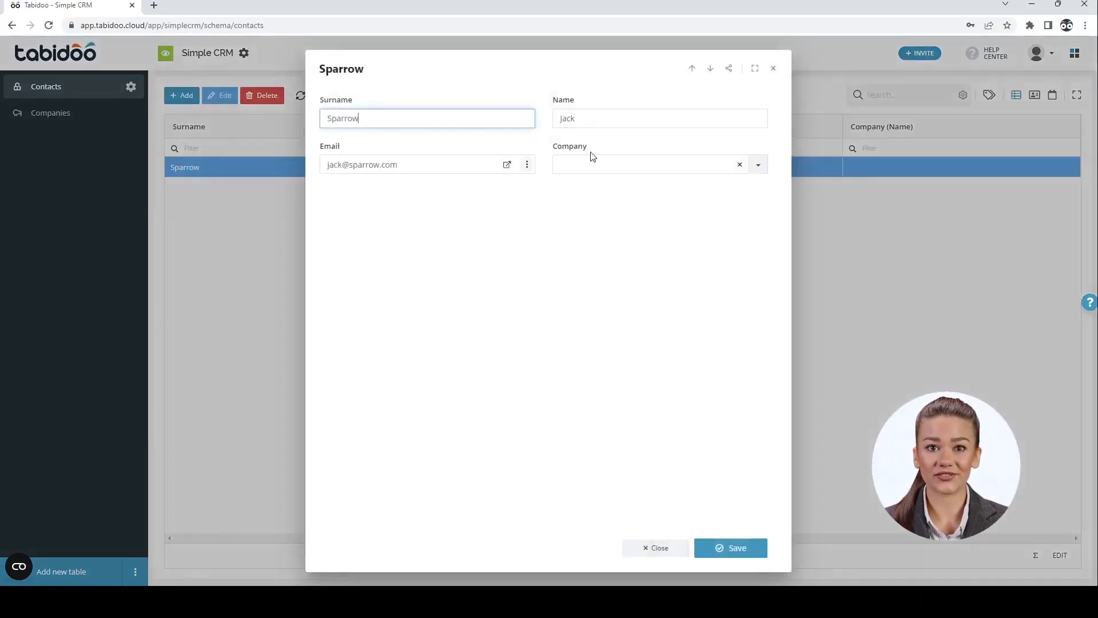
click(618, 165)
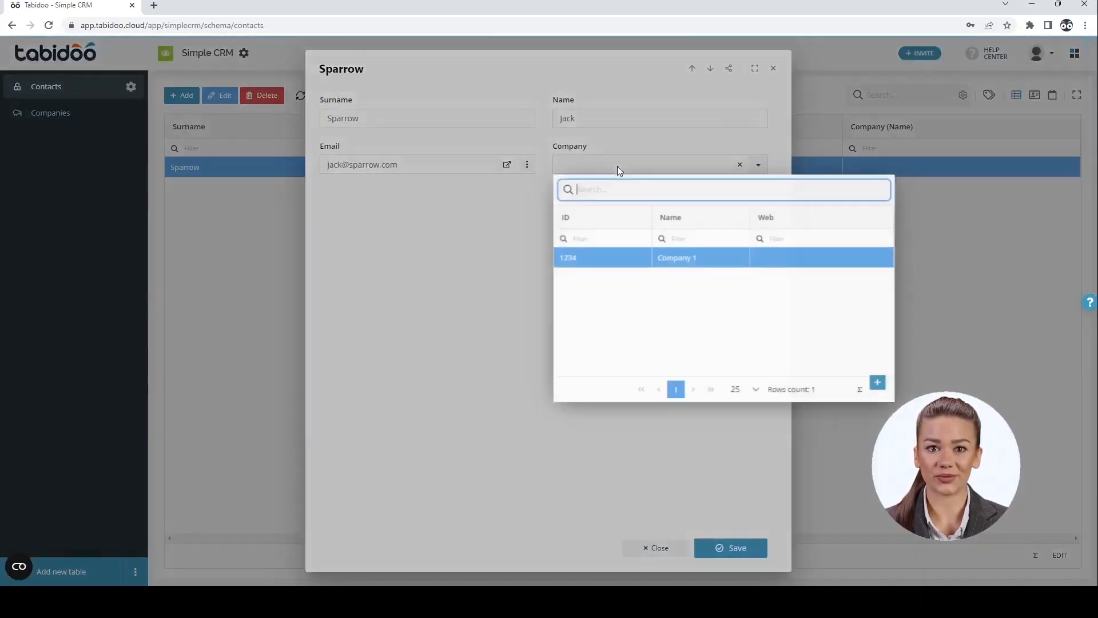
click(629, 260)
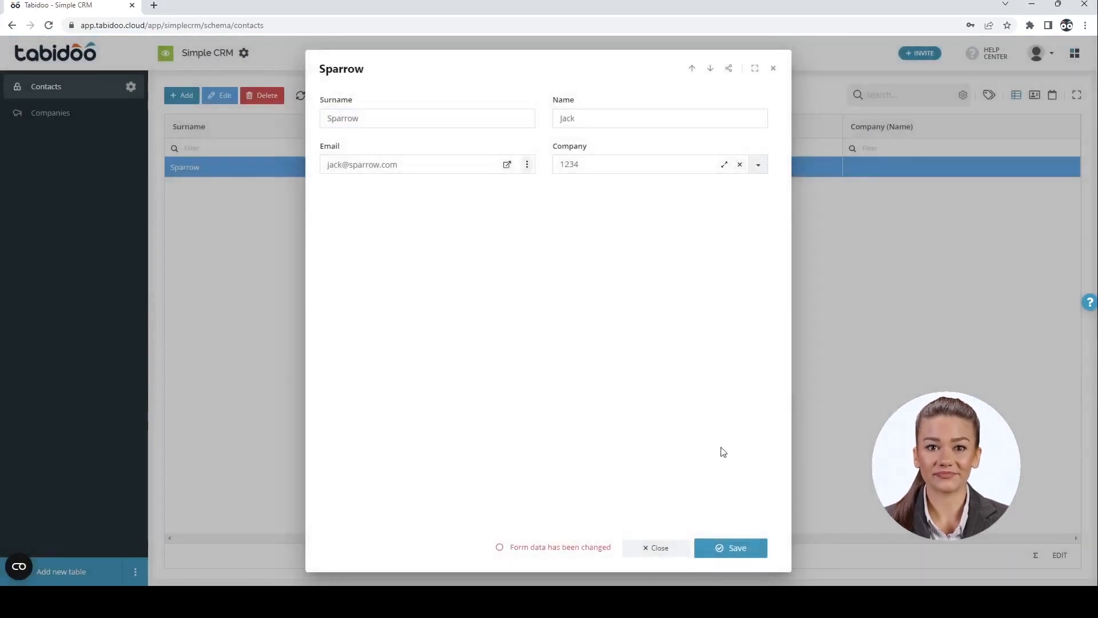
click(732, 548)
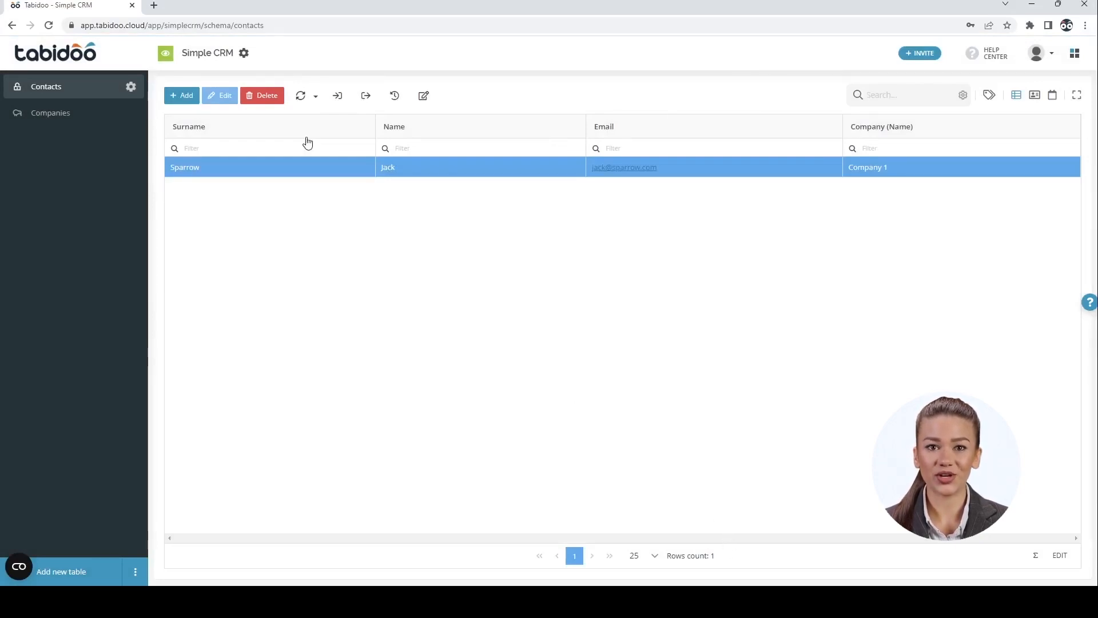
In Simple CRM's app extensions, tick Workflow Automation, Users and roles, and Reporting system, then save
click(244, 53)
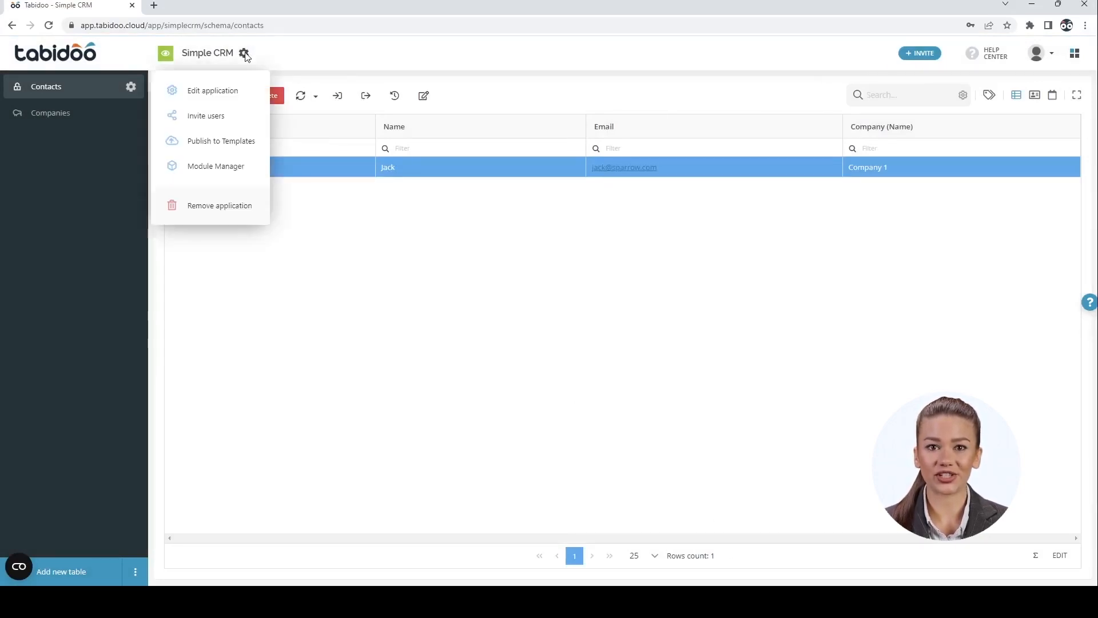
click(235, 93)
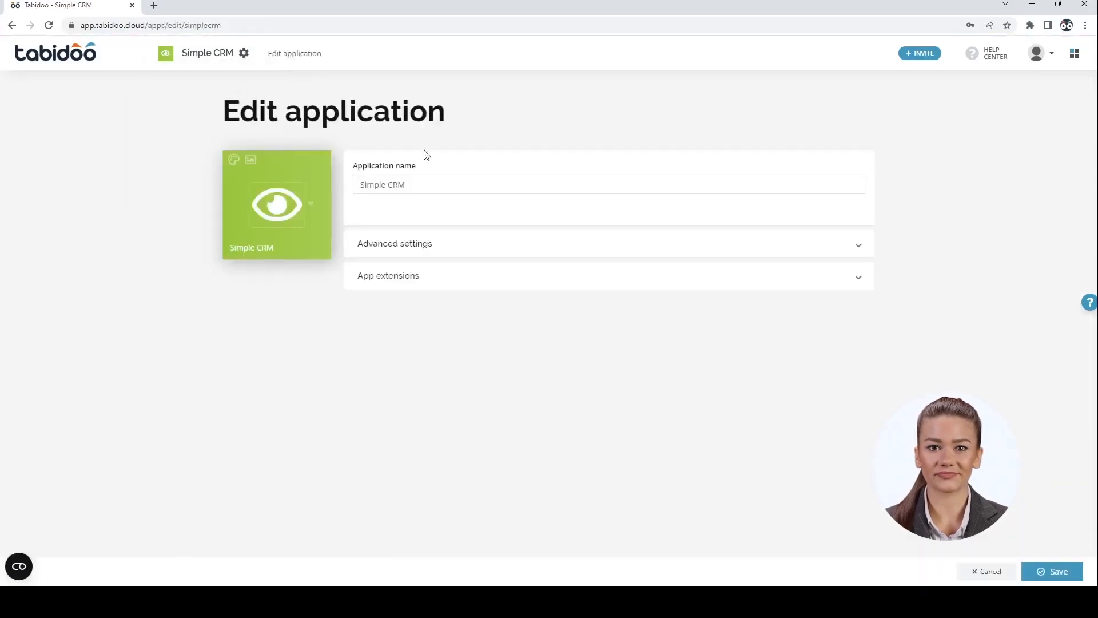
click(501, 277)
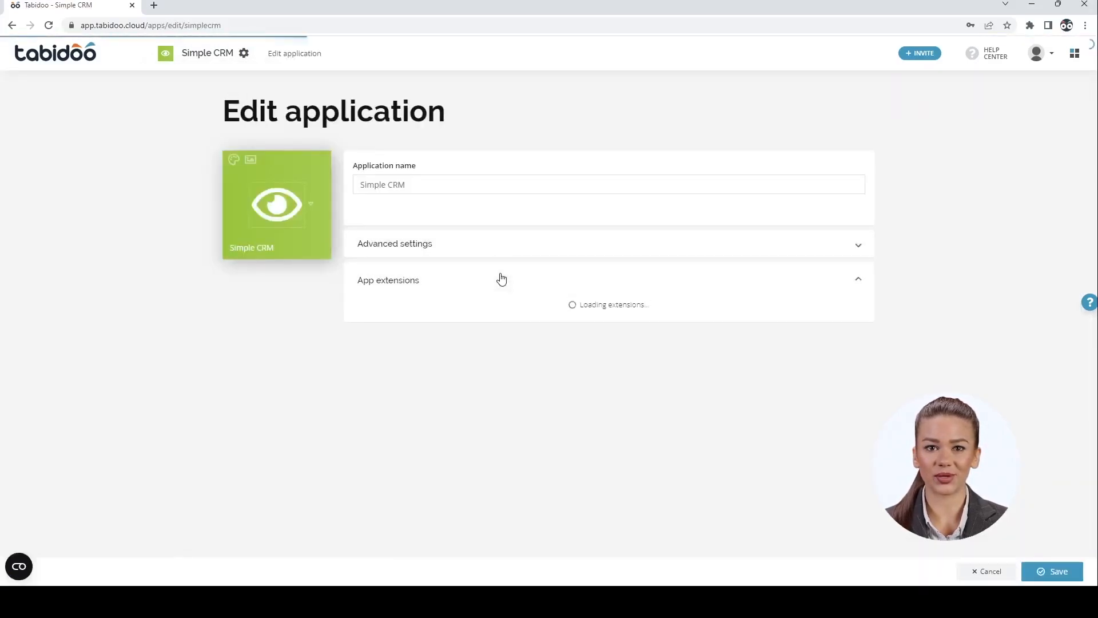
scroll(501, 279, down, 3)
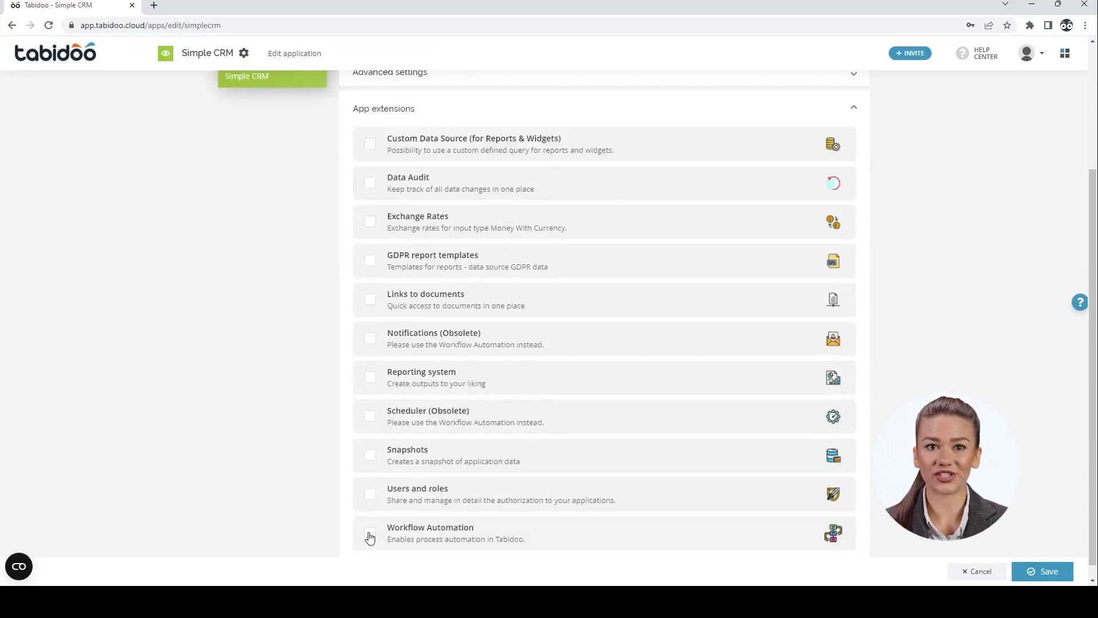
click(370, 533)
click(371, 495)
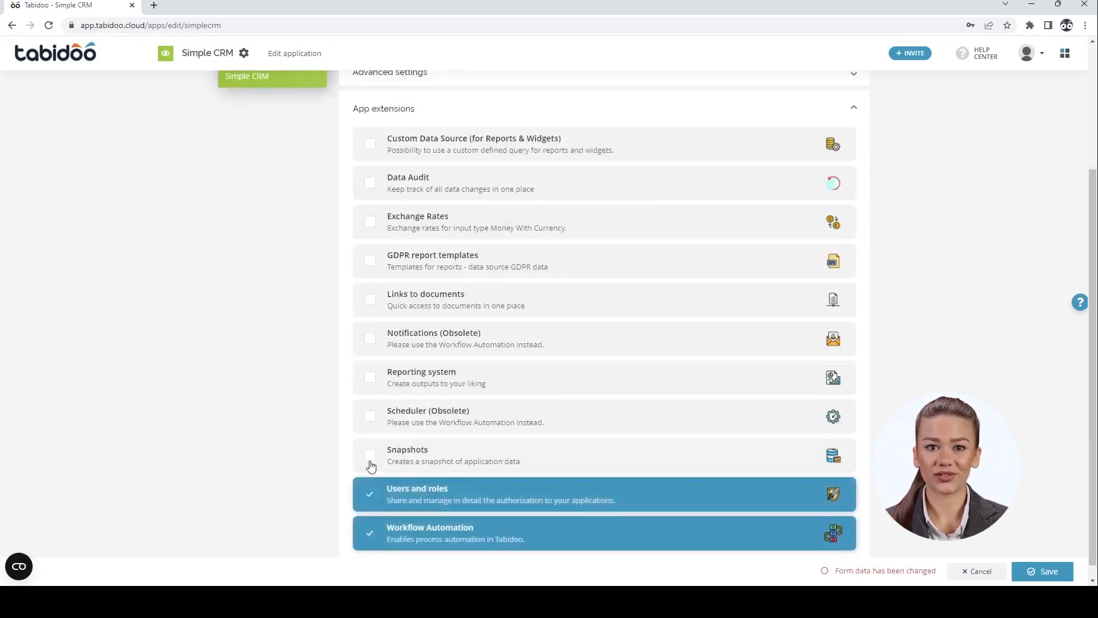
click(371, 377)
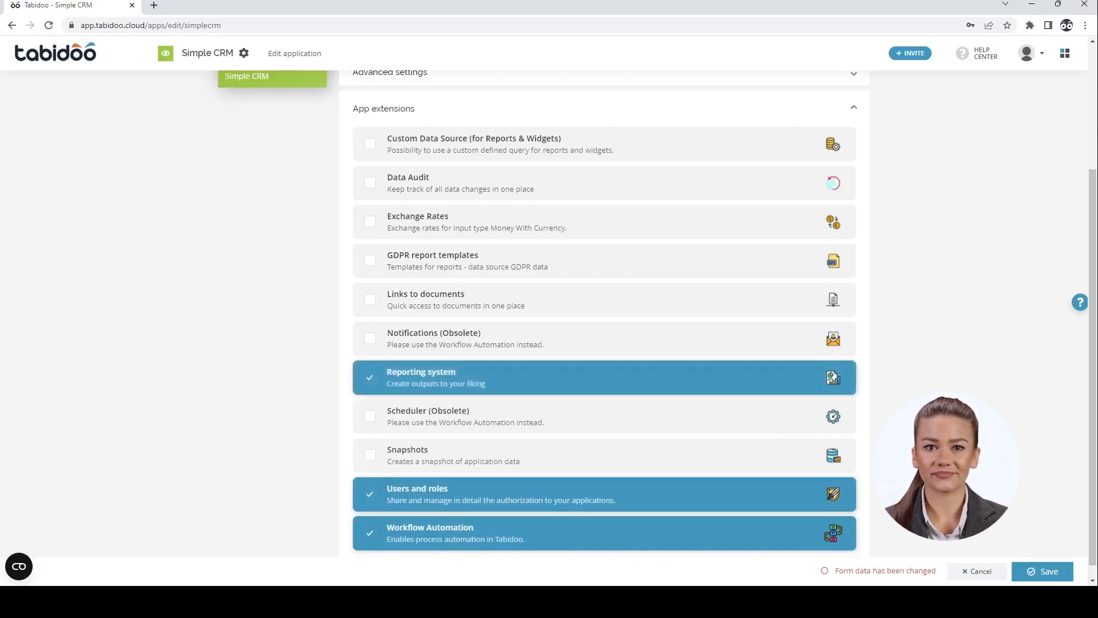
click(1031, 568)
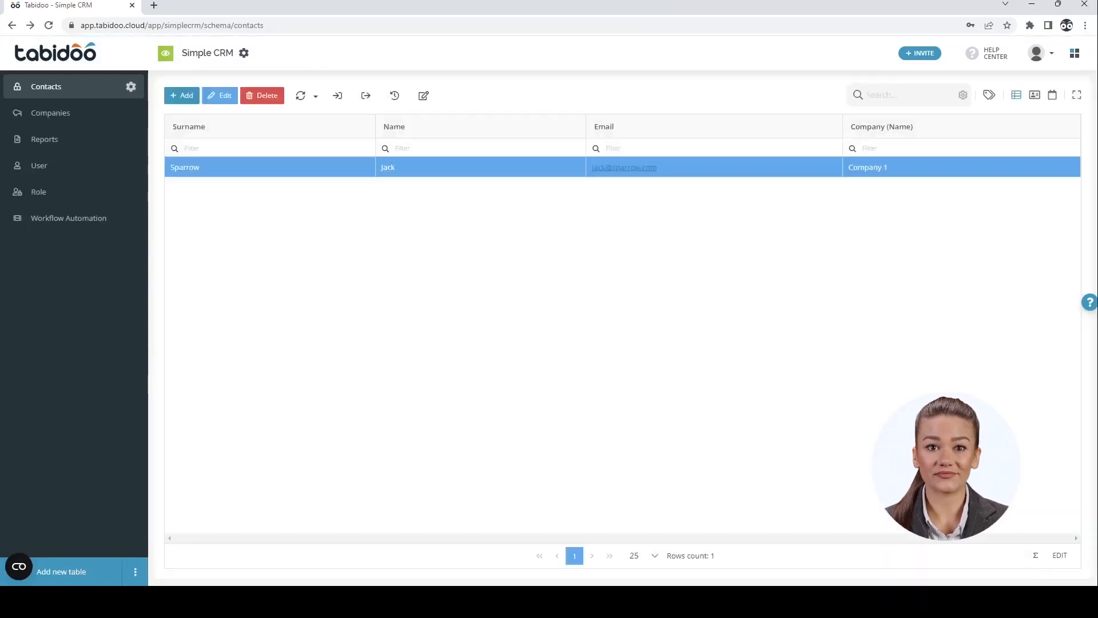
Create a workflow named 'Notification' with a When it's time trigger
click(57, 221)
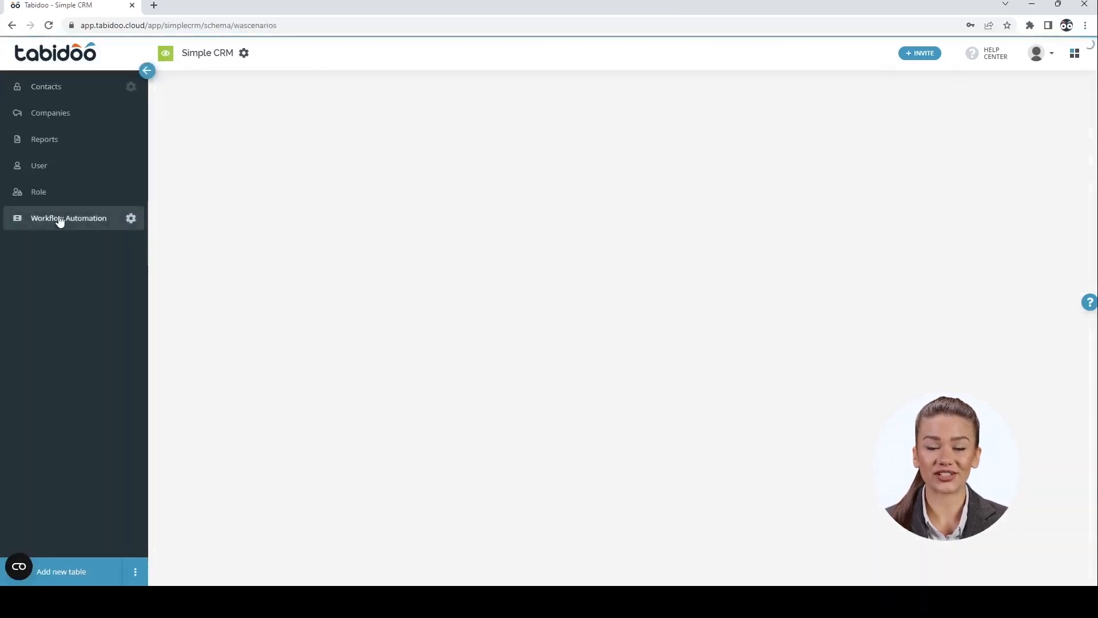
click(183, 95)
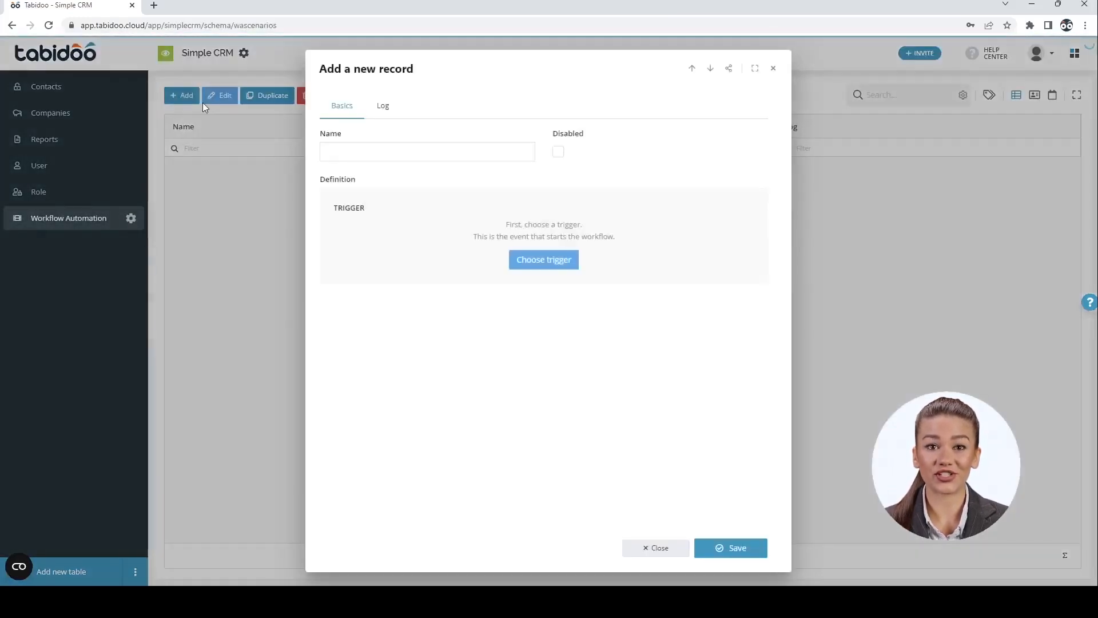
text(Notification)
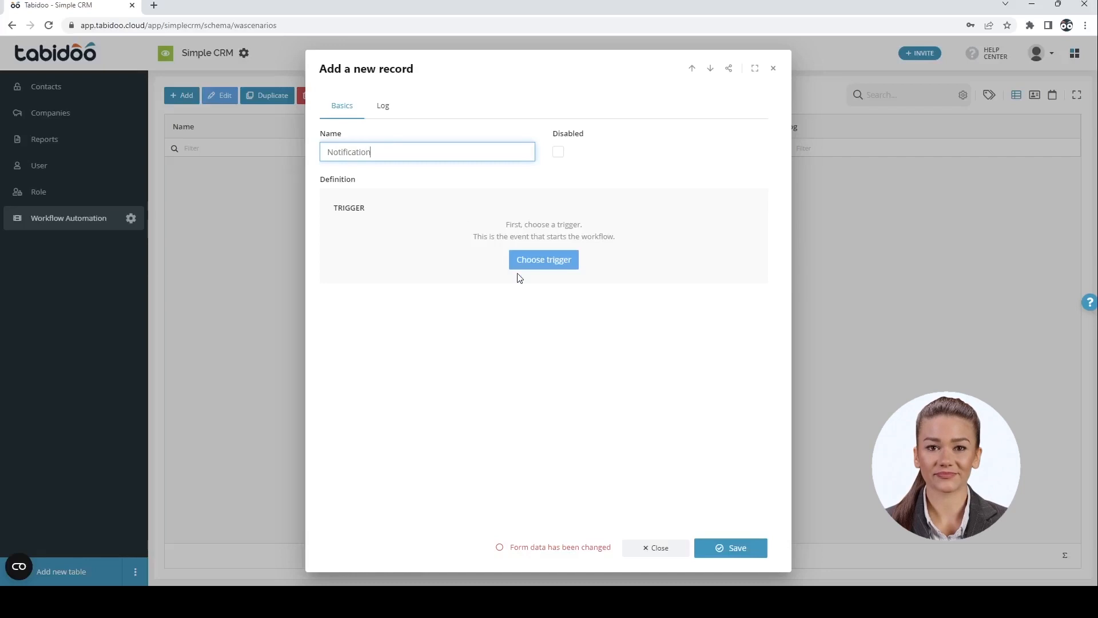
click(531, 264)
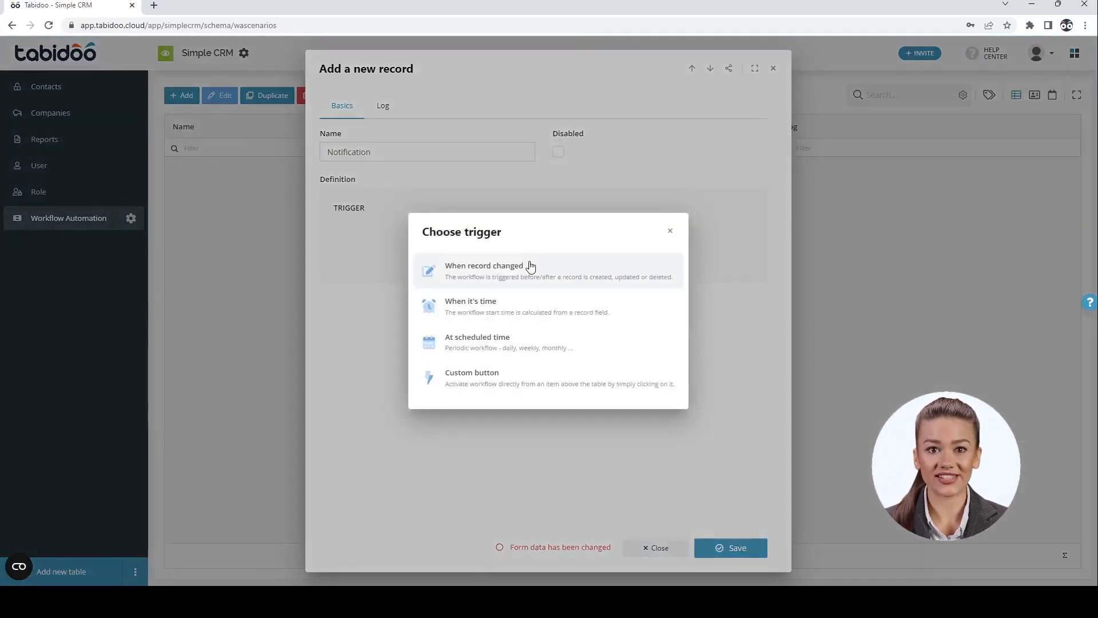
click(529, 312)
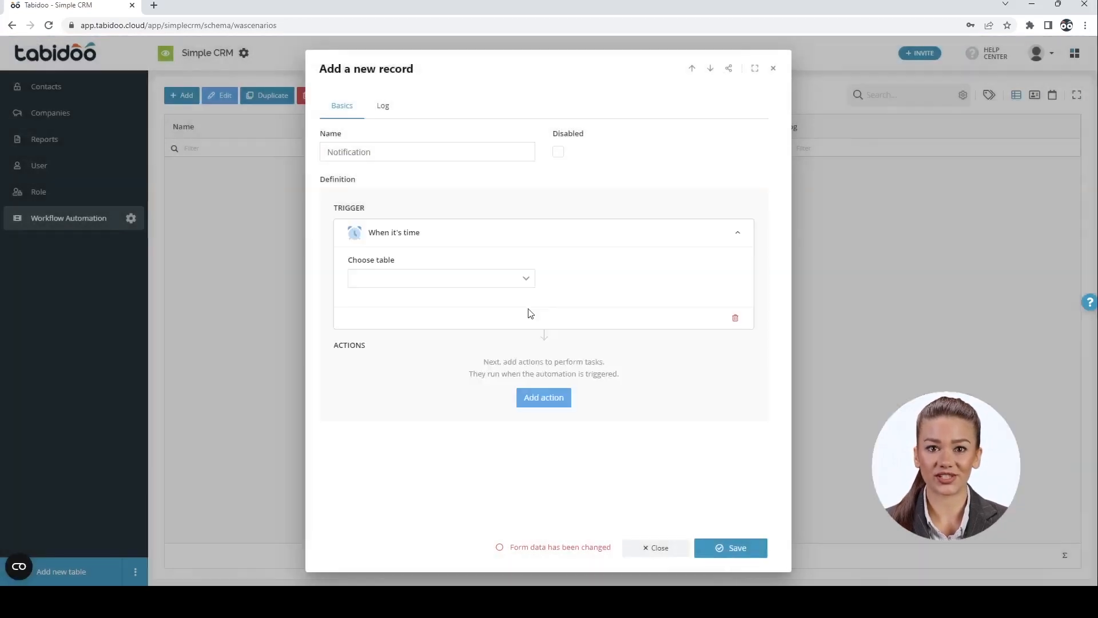
Set the trigger to fire 7 hours before the Companies table's Next Call date
click(506, 281)
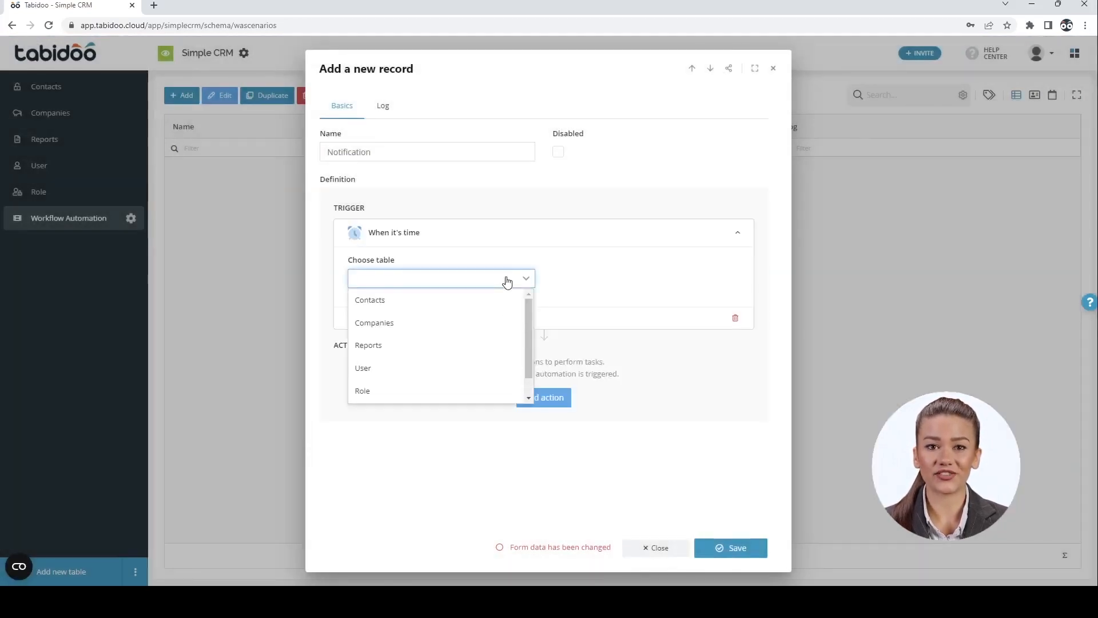
click(415, 325)
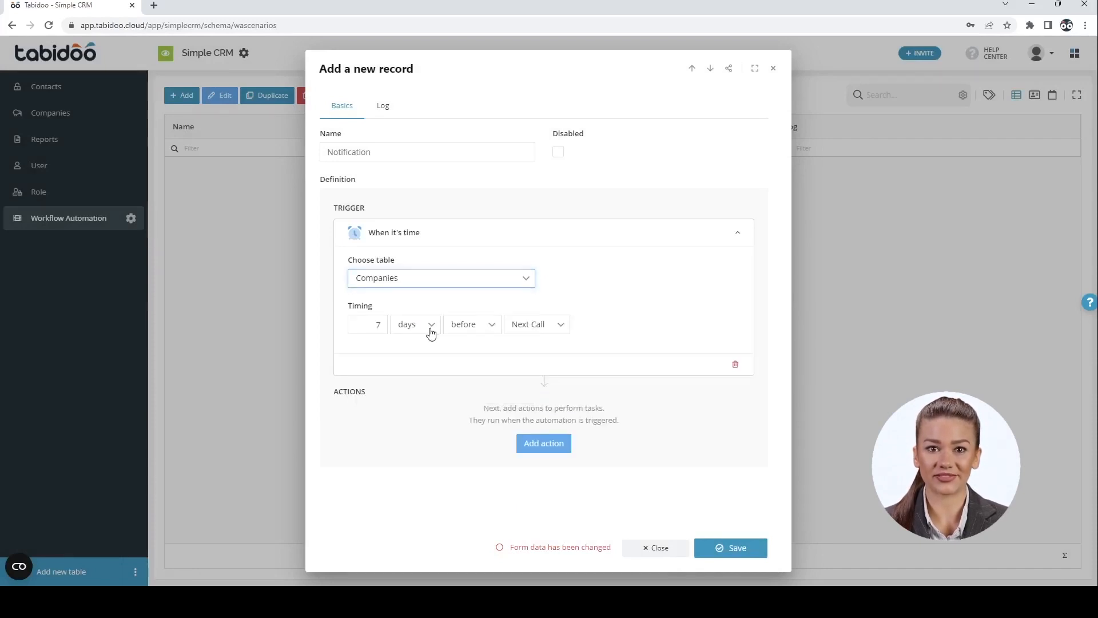
click(430, 332)
click(420, 368)
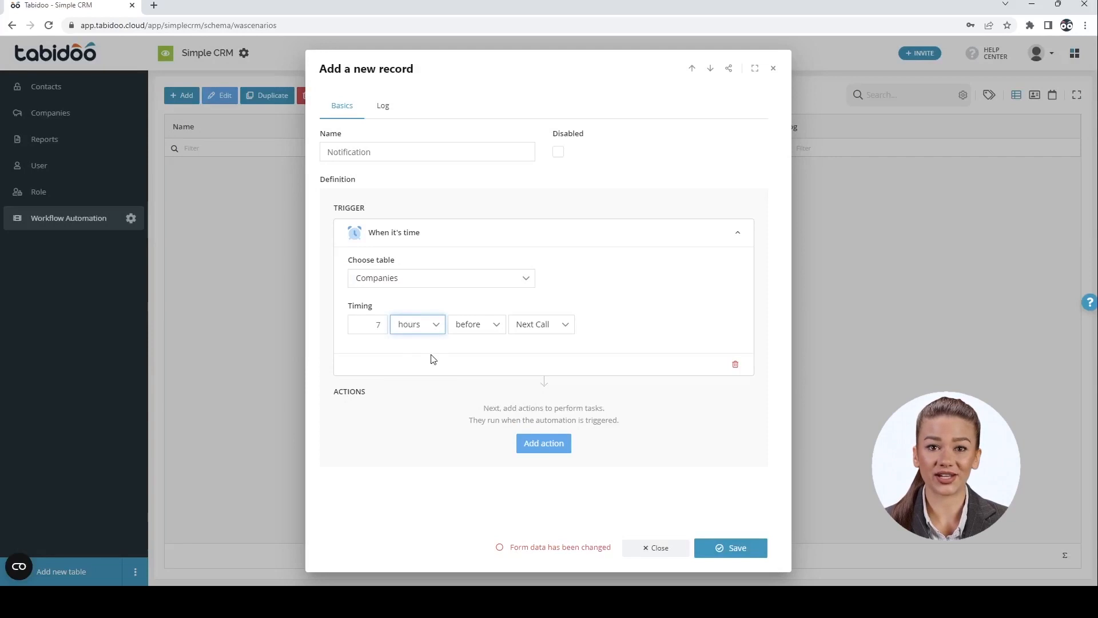
click(466, 326)
click(466, 326)
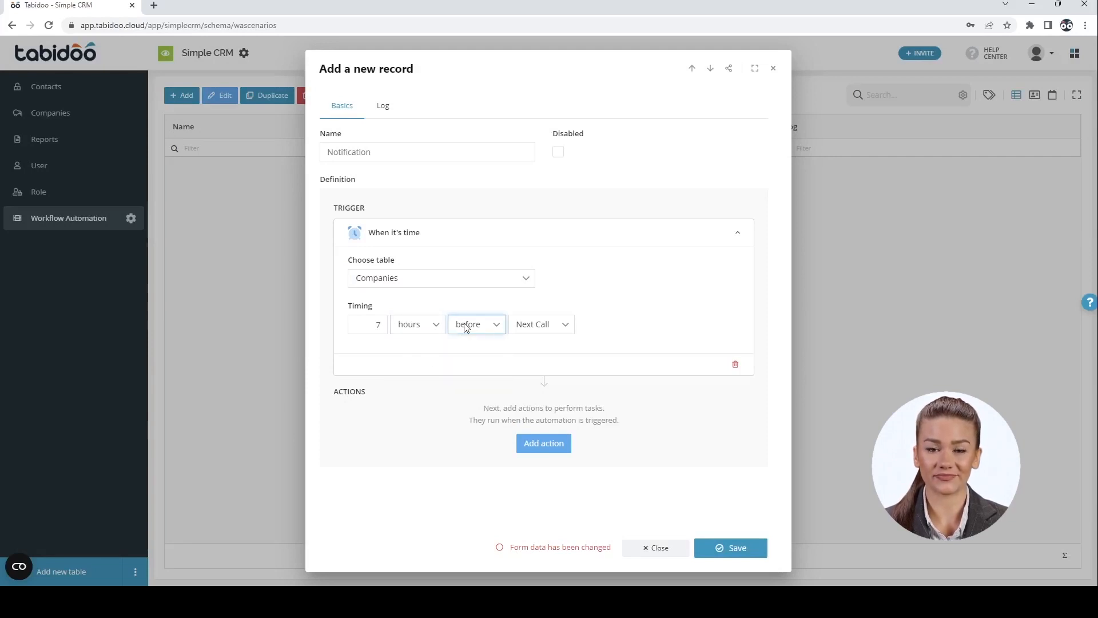
click(533, 324)
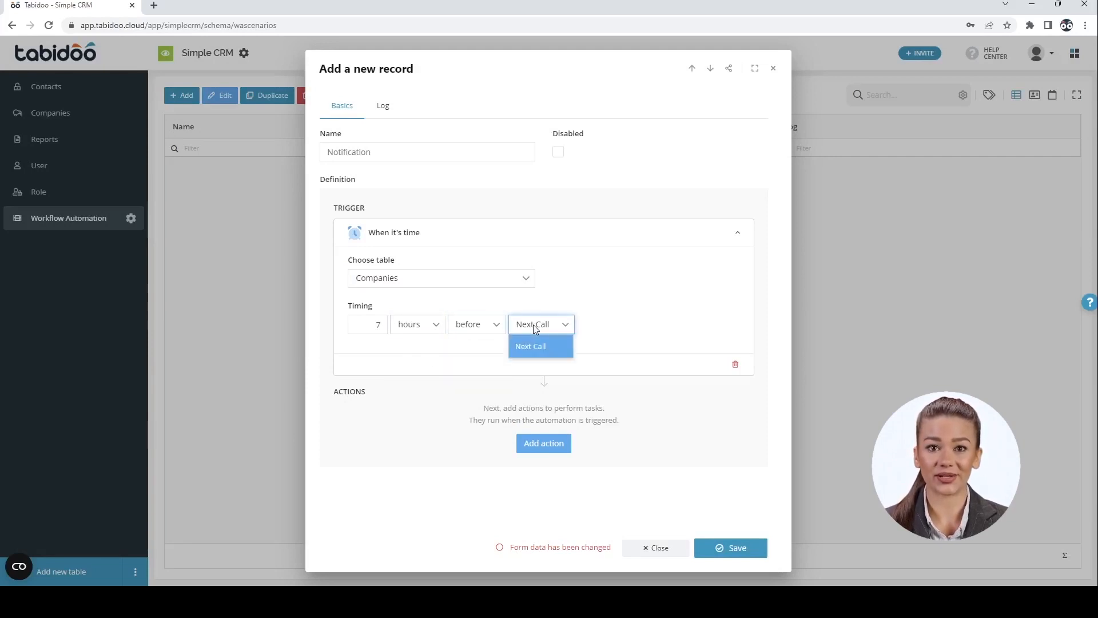
click(533, 325)
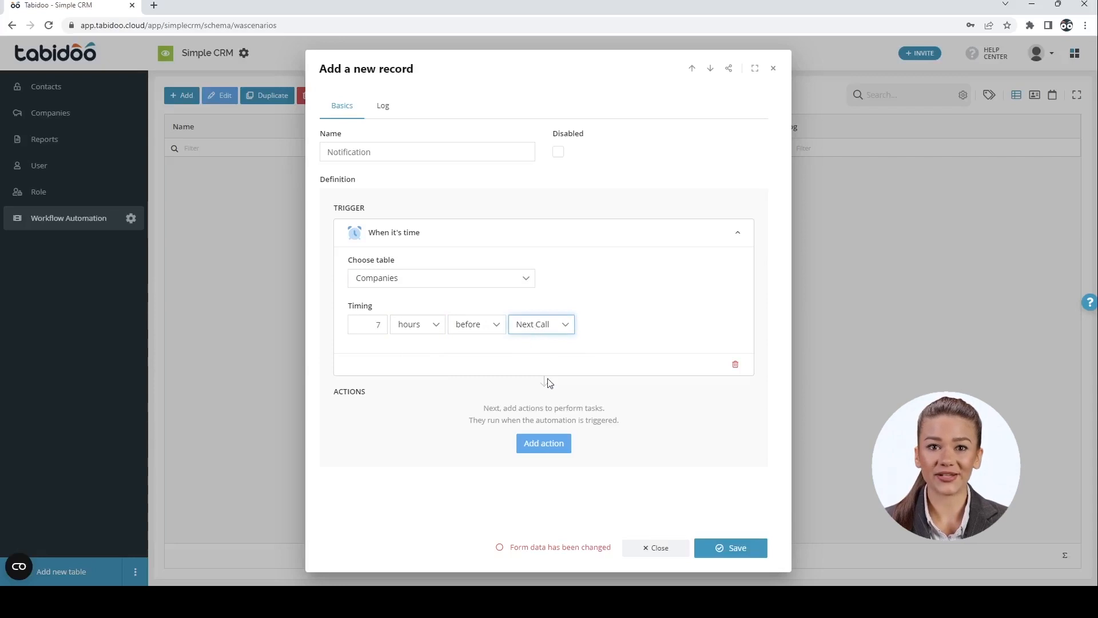
click(542, 443)
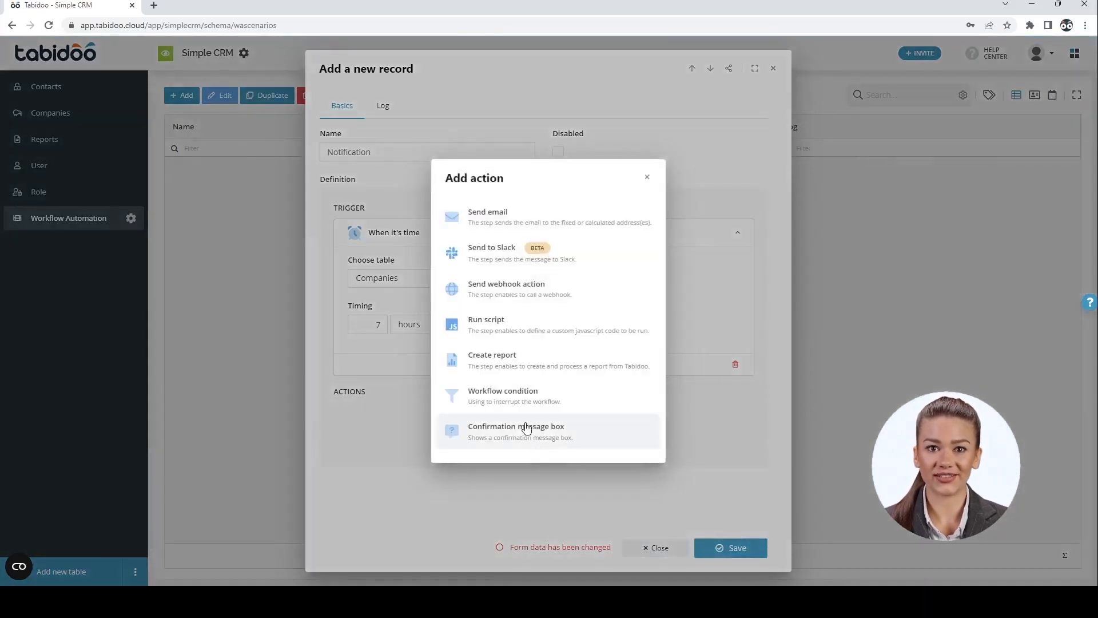